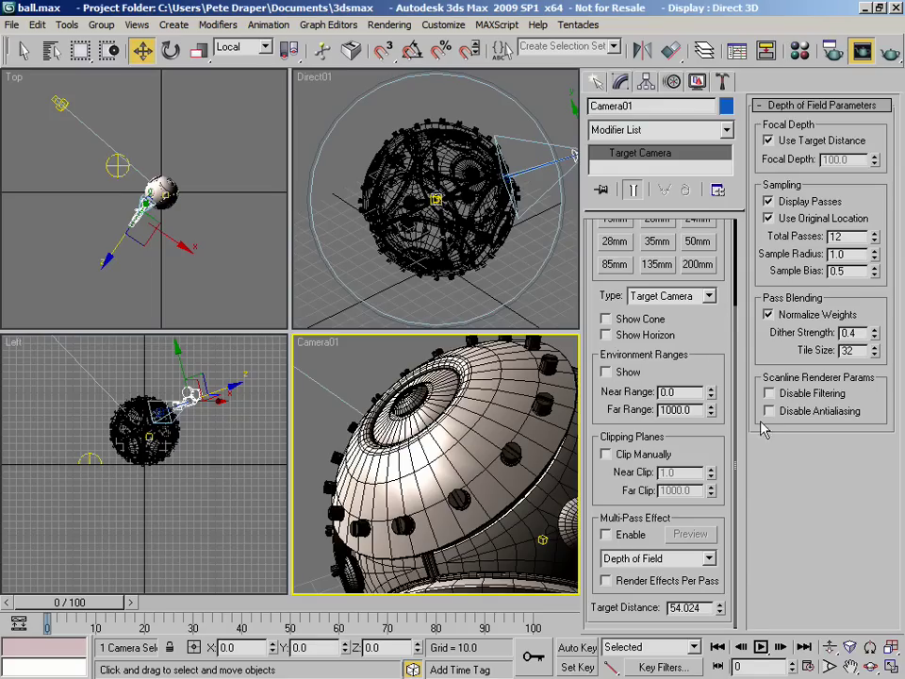
# Enable Camera01's Depth of Field multi-pass effect (12 passes, target distance 54.024).
pyautogui.click(615, 536)
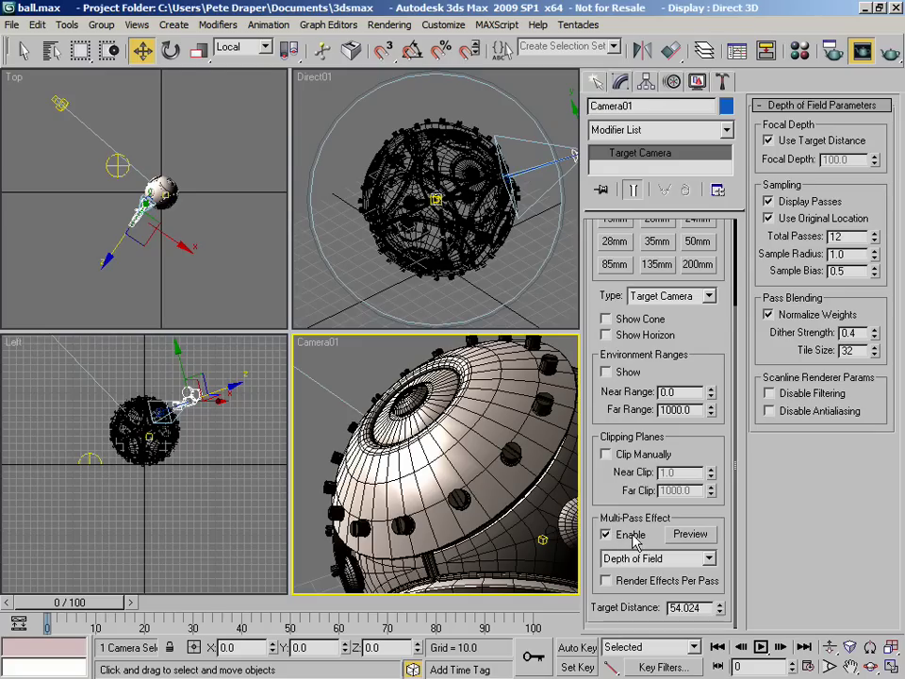
pyautogui.click(694, 537)
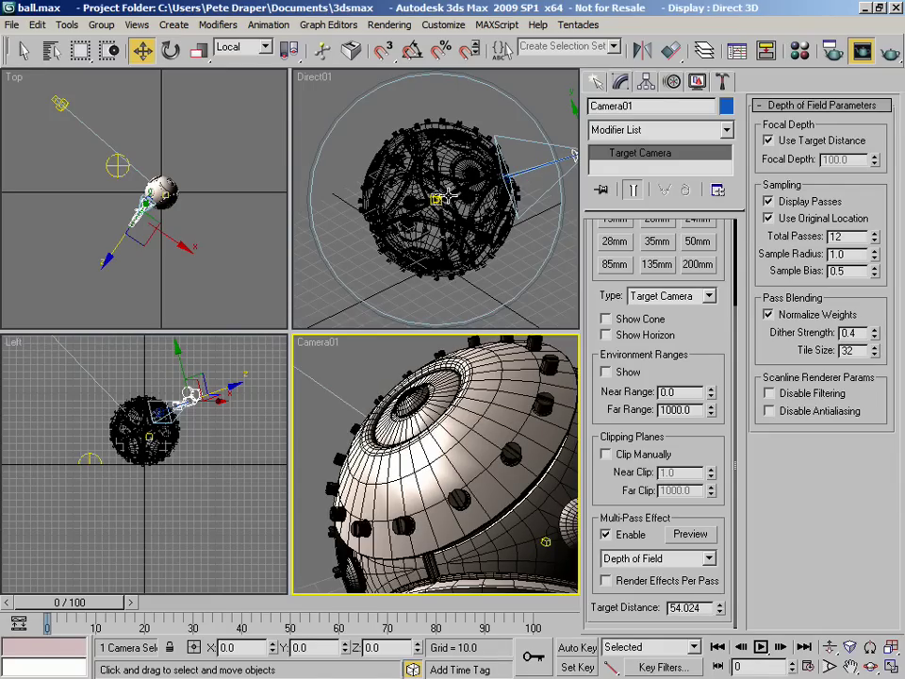
pyautogui.scroll(5, 113, 221)
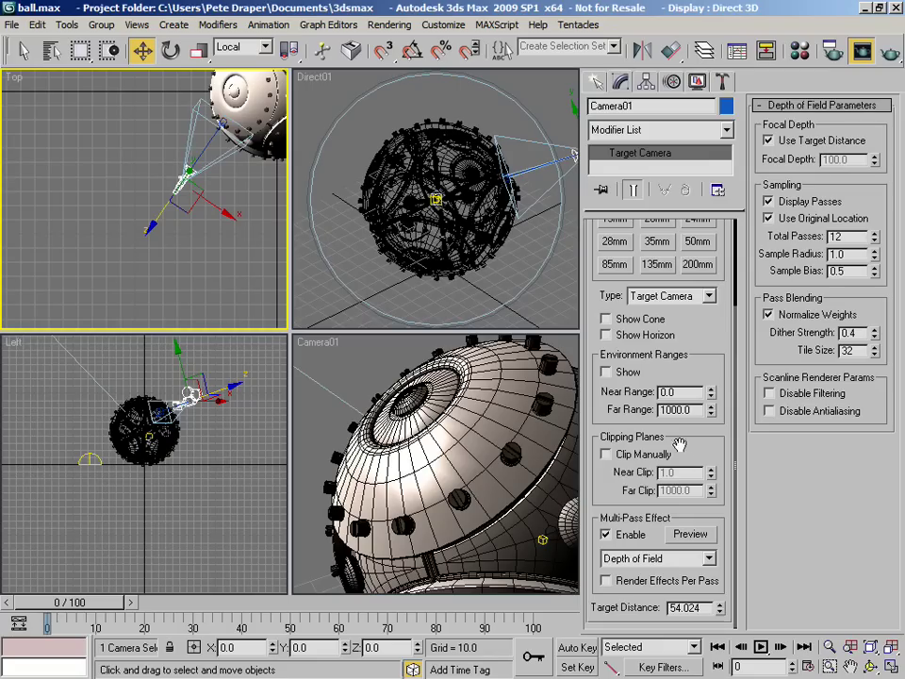
# Maximise the Camera01 viewport and preview its depth-of-field blur on the studded sphere.
pyautogui.rightClick(360, 408)
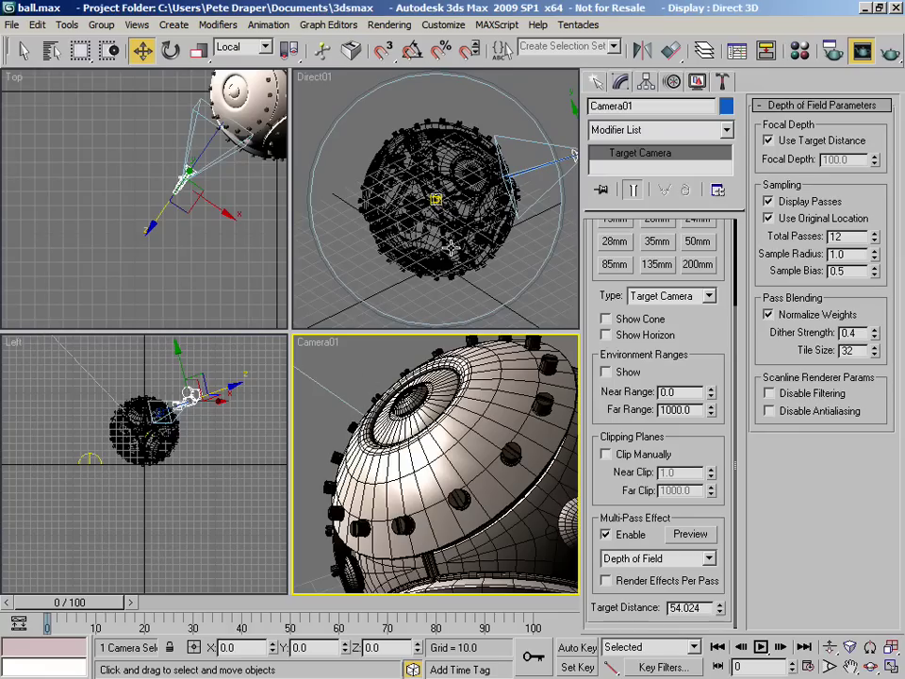
pyautogui.click(696, 535)
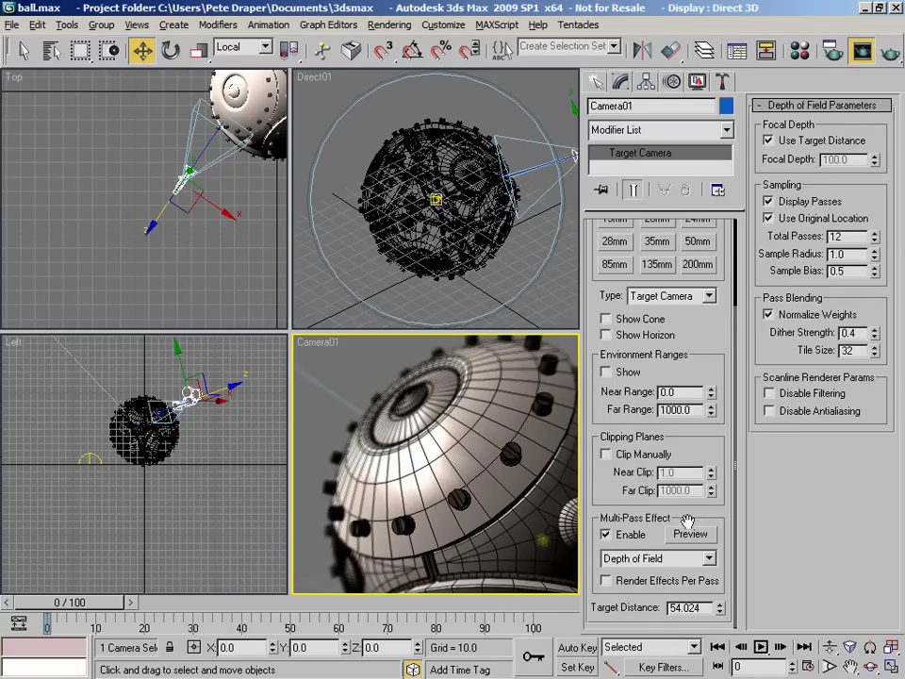
pyautogui.hotkey('alt', 'w')
pyautogui.click(693, 535)
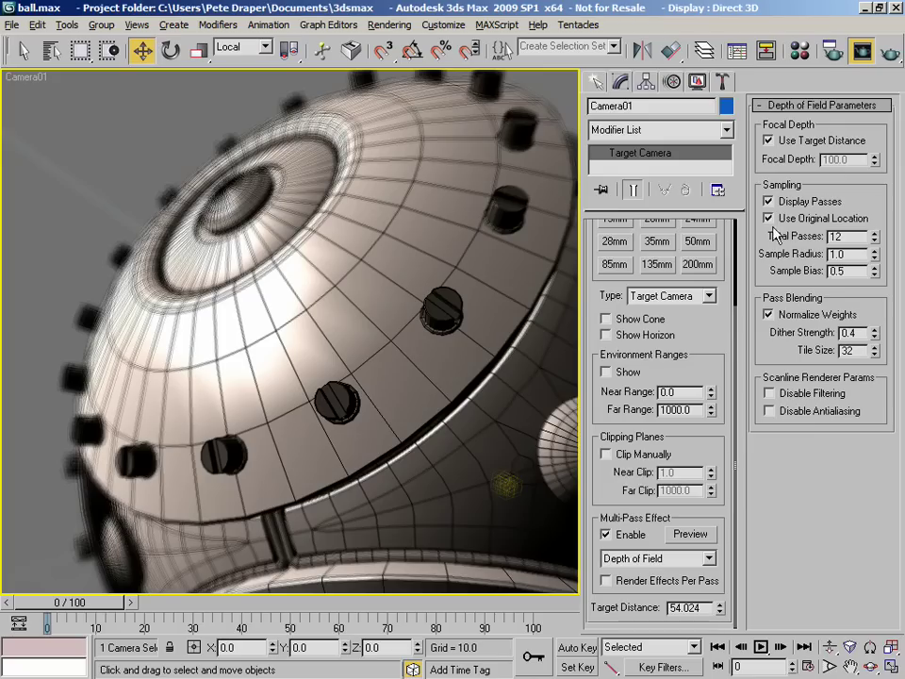
# Raise Total Passes from 12 to 50 and preview the depth of field.
pyautogui.doubleClick(846, 237)
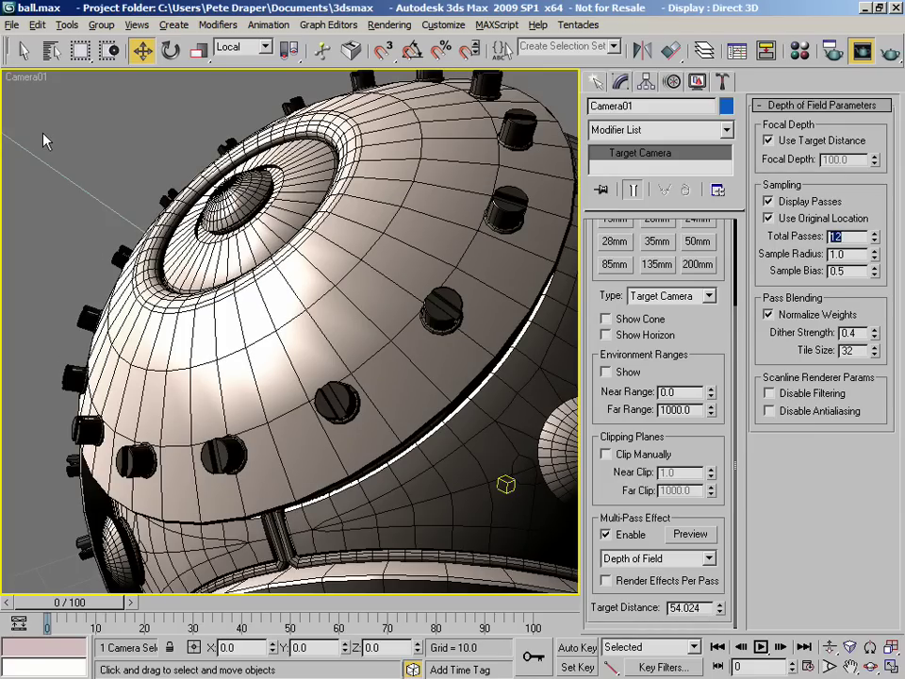
pyautogui.write('50')
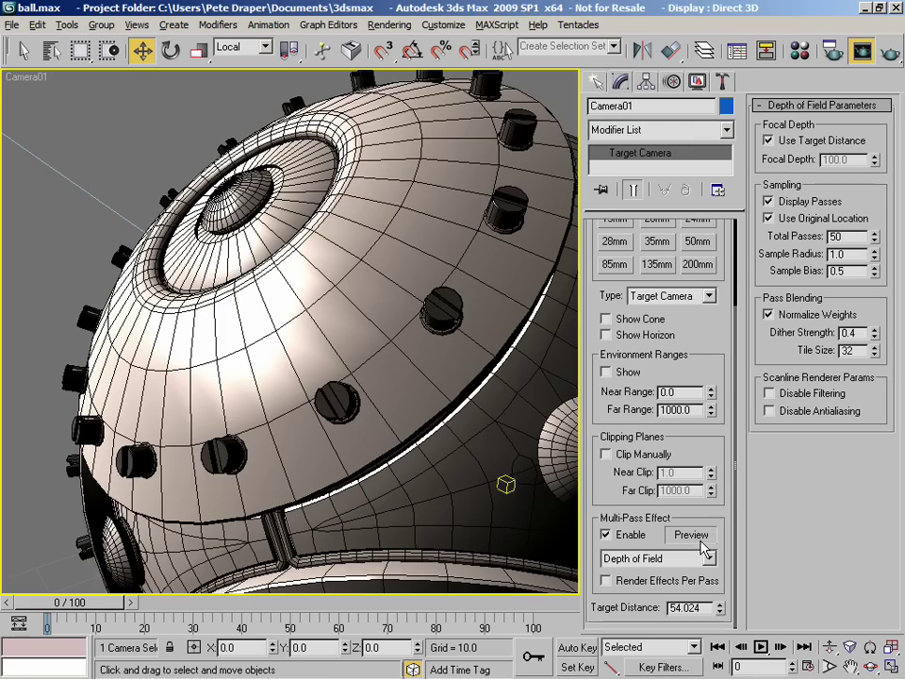
pyautogui.click(691, 534)
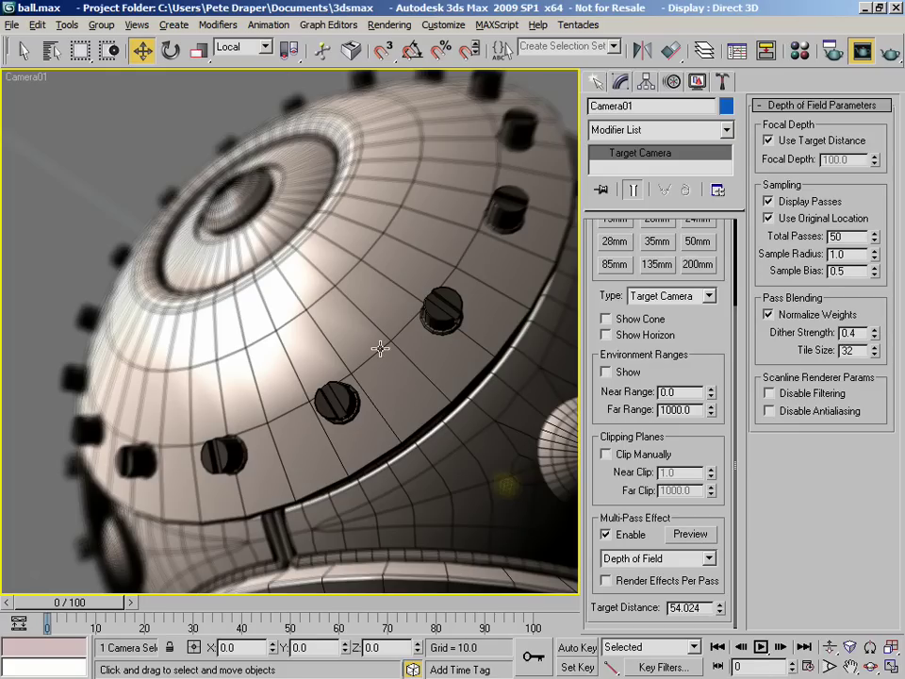
pyautogui.doubleClick(837, 237)
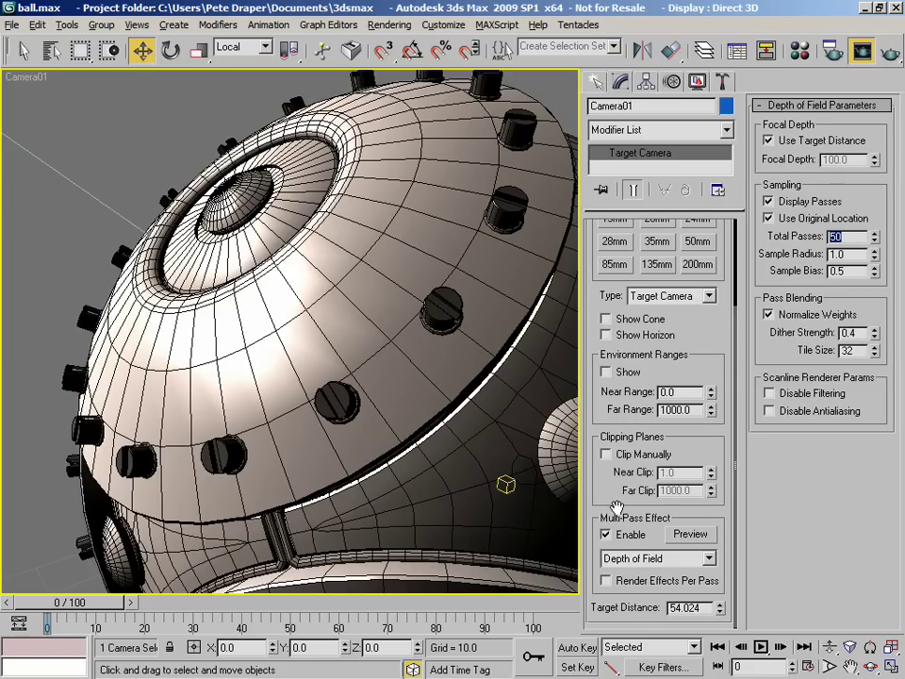
pyautogui.scroll(3, 613, 490)
pyautogui.scroll(-3, 613, 514)
# Set Sample Radius to 10.0 and rerun the preview to see the heavier blur.
pyautogui.doubleClick(848, 254)
pyautogui.write('10')
pyautogui.press('Return')
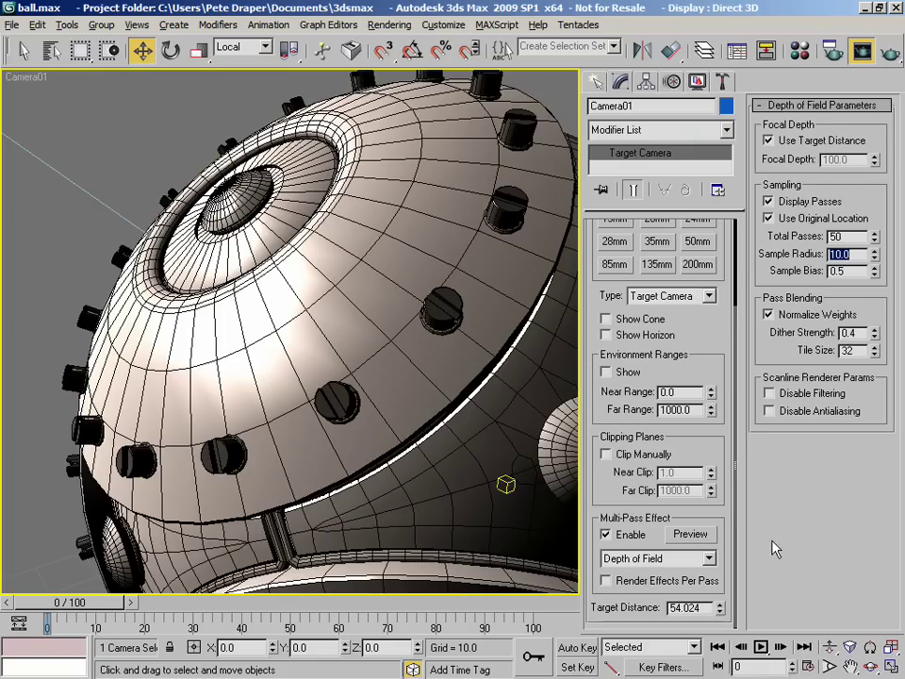
pyautogui.click(696, 536)
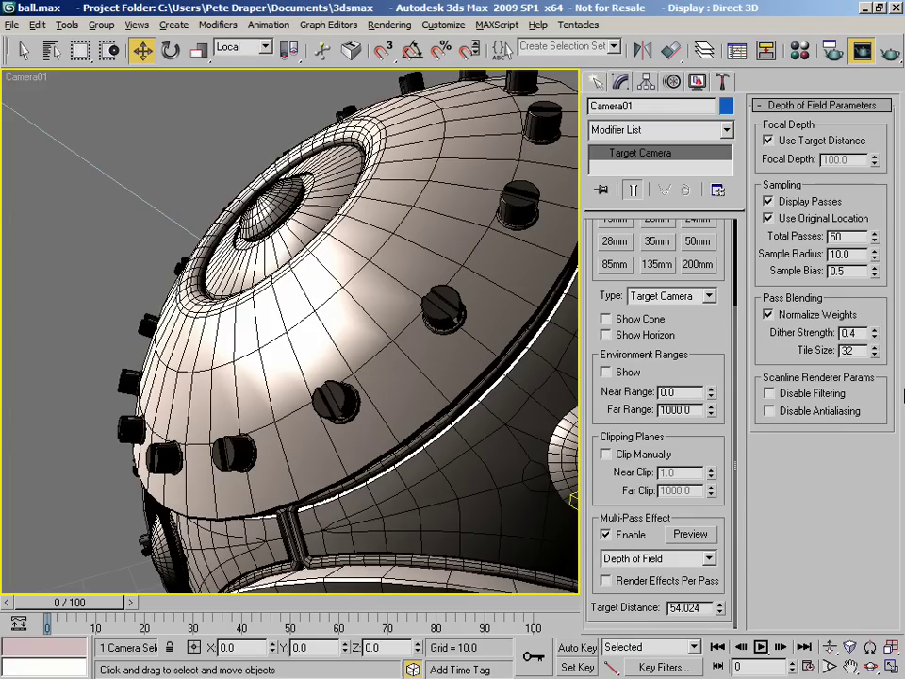
pyautogui.click(710, 534)
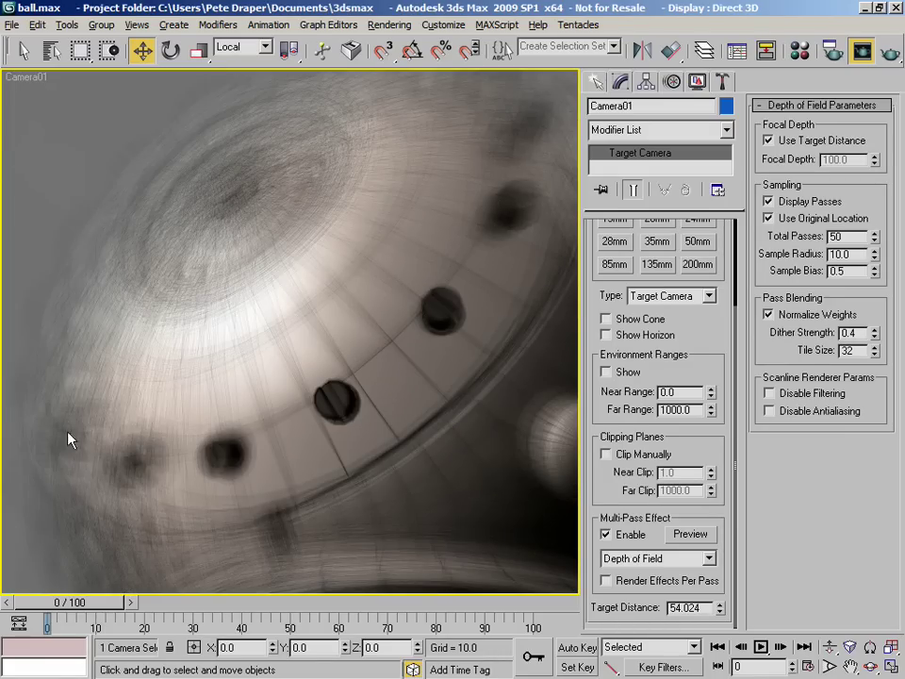
# Try 200 total passes, then settle on 100, previewing the depth of field each time.
pyautogui.doubleClick(844, 236)
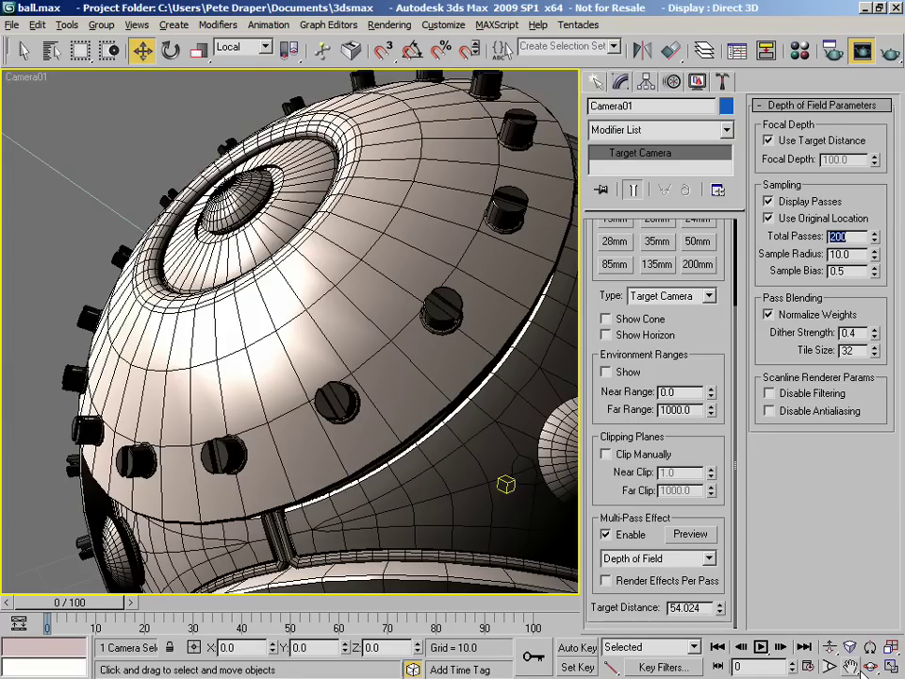
pyautogui.click(696, 536)
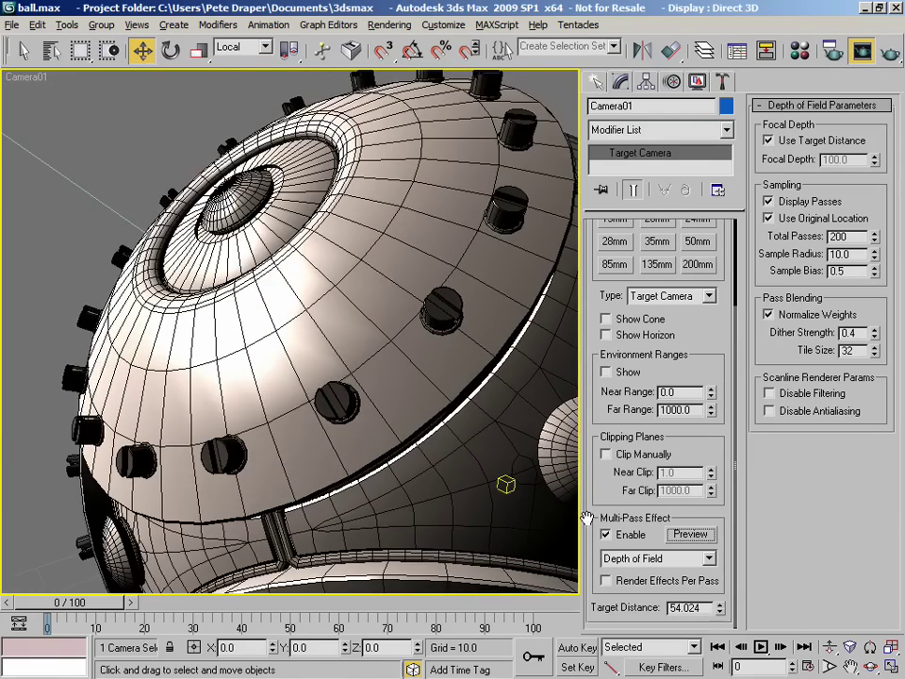
pyautogui.click(691, 535)
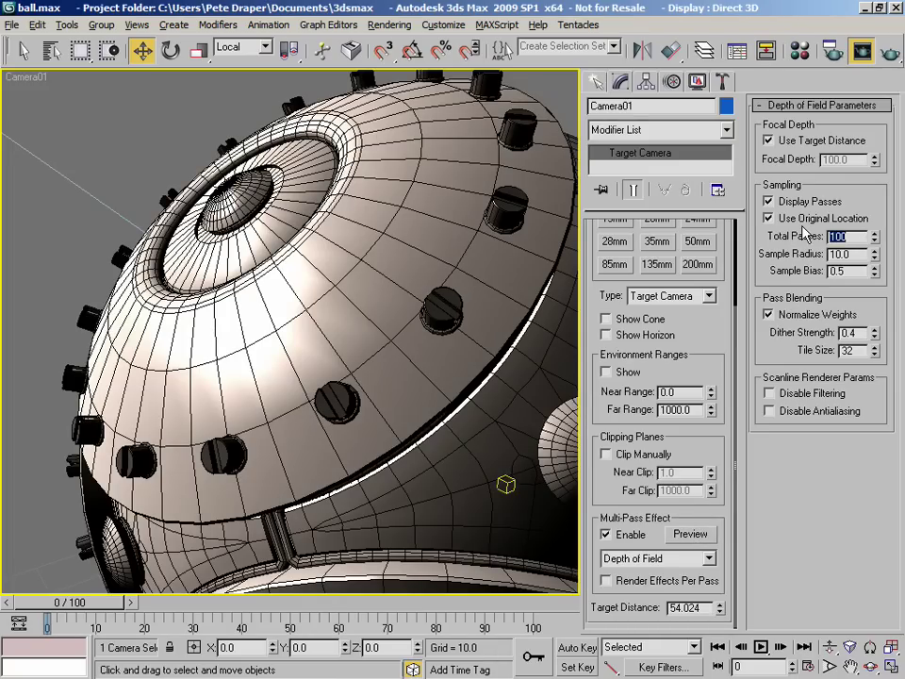
pyautogui.click(695, 540)
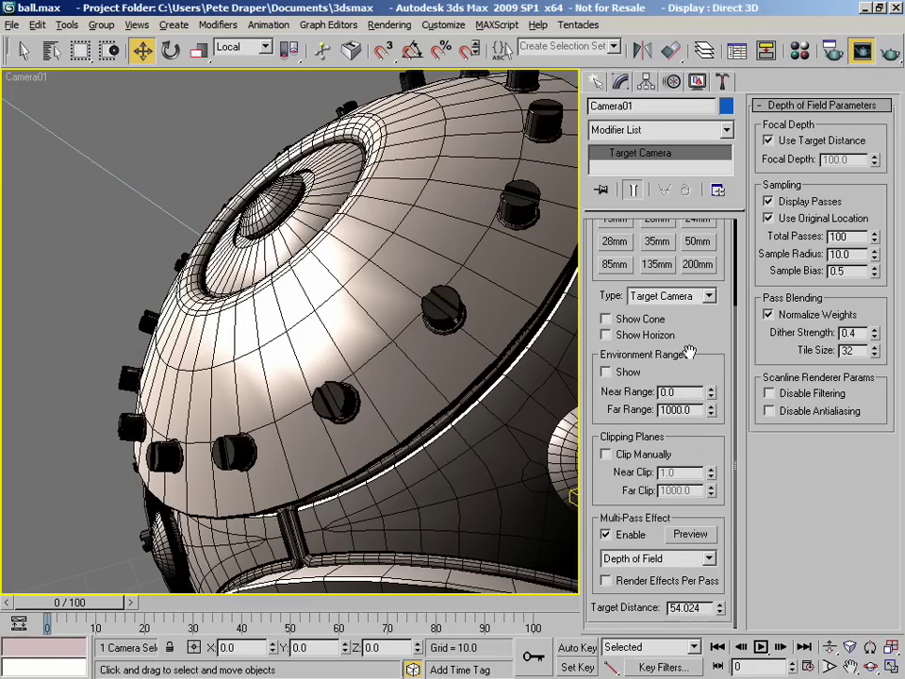
pyautogui.moveTo(689, 352); pyautogui.dragTo(715, 311)
pyautogui.moveTo(720, 347); pyautogui.dragTo(718, 528)
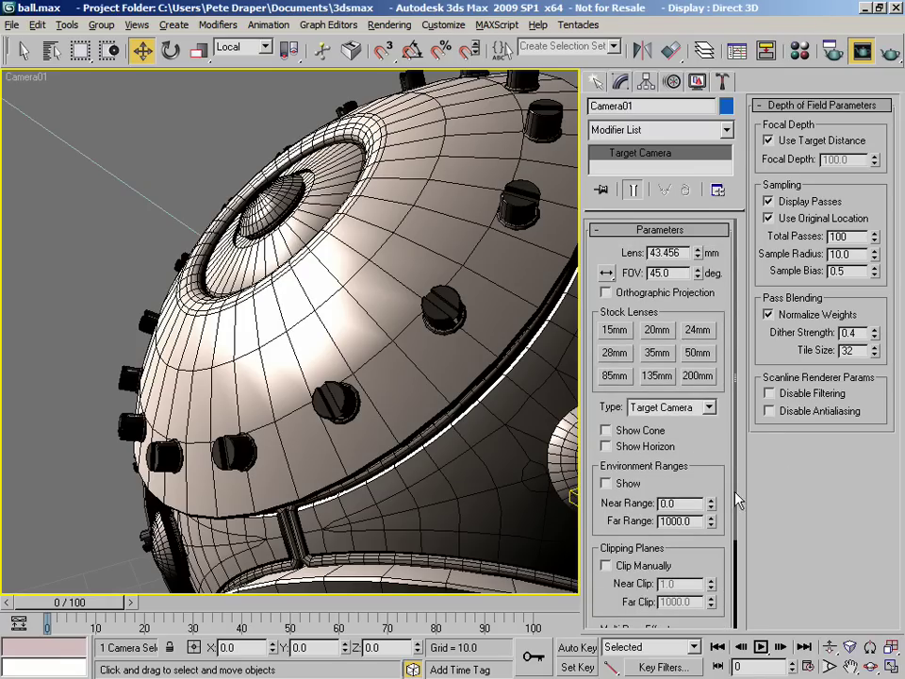
# In Render Setup, assign mental ray as the production renderer.
pyautogui.click(834, 53)
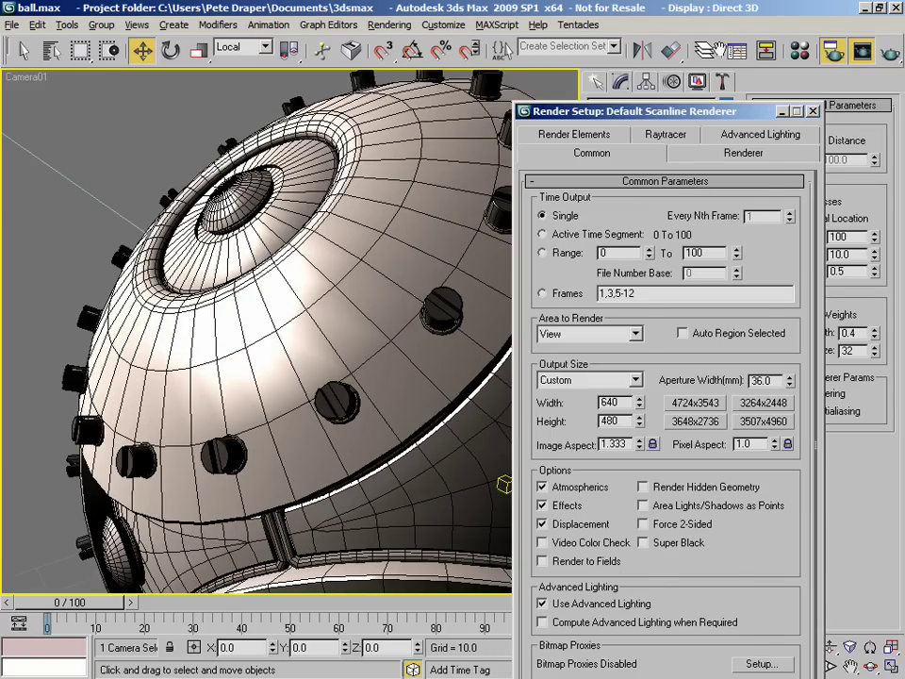
pyautogui.moveTo(727, 112); pyautogui.dragTo(641, 2)
pyautogui.moveTo(612, 556); pyautogui.dragTo(610, 442)
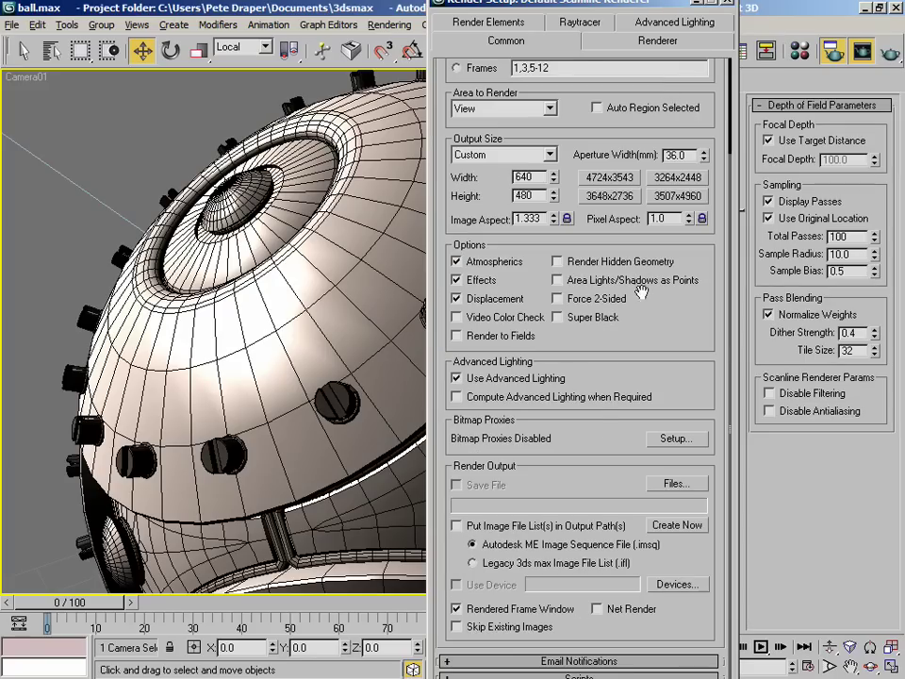
pyautogui.moveTo(591, 1)
pyautogui.mouseDown()
pyautogui.moveTo(592, 193)
pyautogui.moveTo(601, 3)
pyautogui.mouseUp()
pyautogui.moveTo(677, 339); pyautogui.dragTo(647, 94)
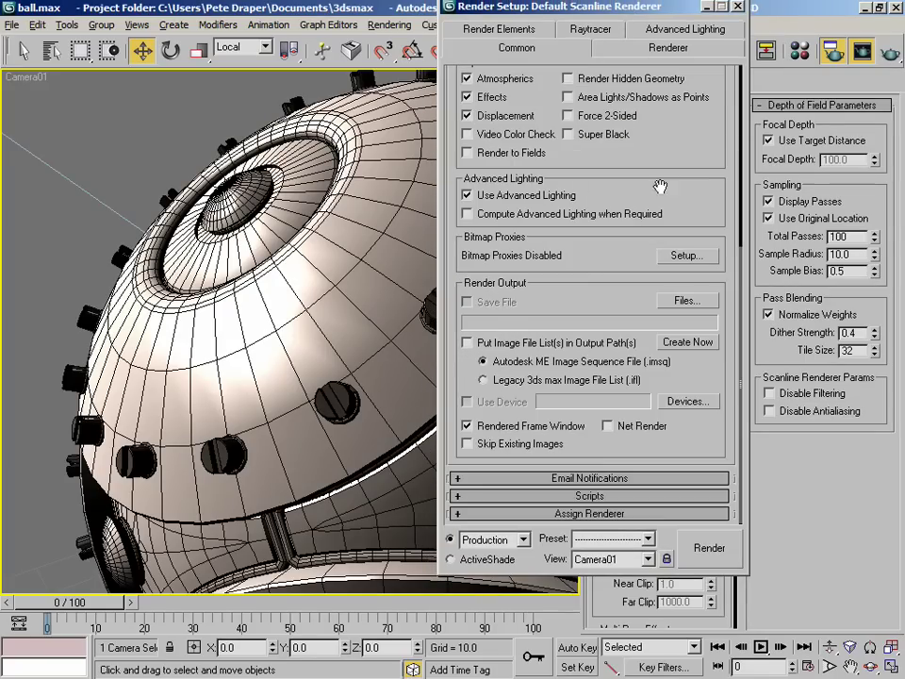
pyautogui.click(623, 513)
pyautogui.click(678, 436)
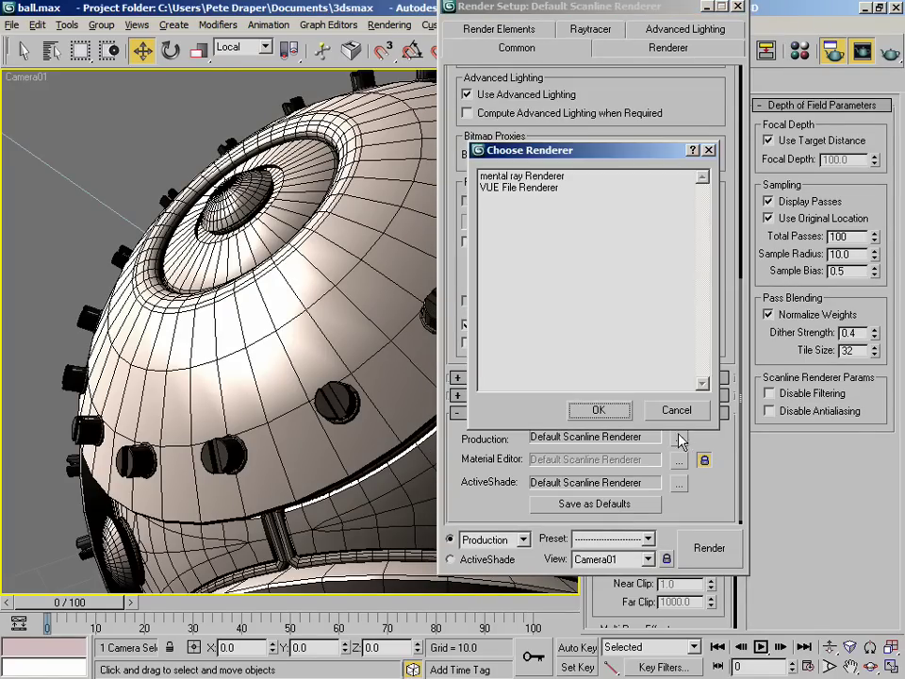
pyautogui.click(547, 177)
pyautogui.click(599, 409)
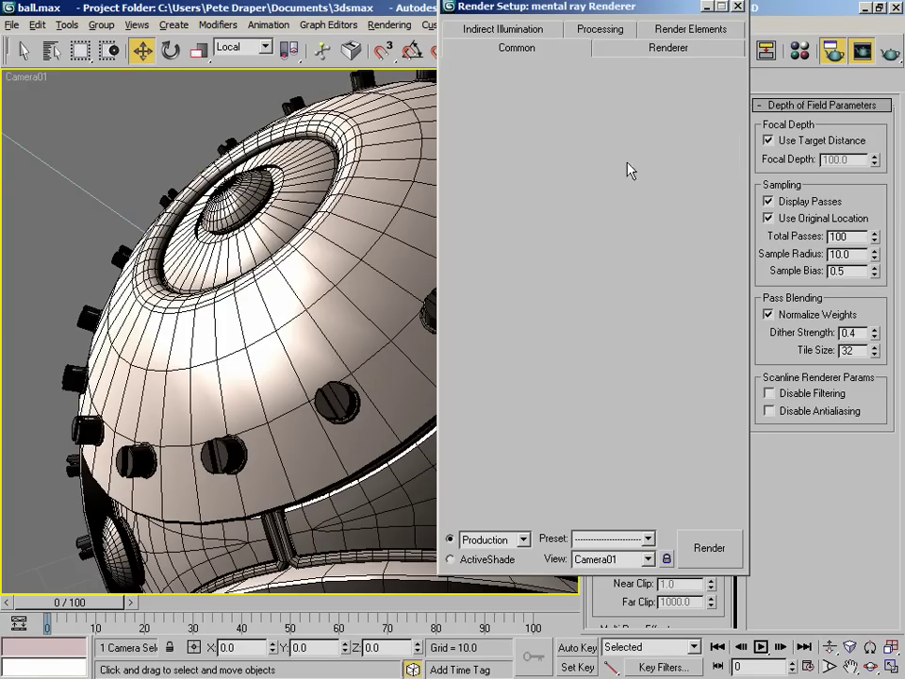
pyautogui.moveTo(612, 5); pyautogui.dragTo(319, 17)
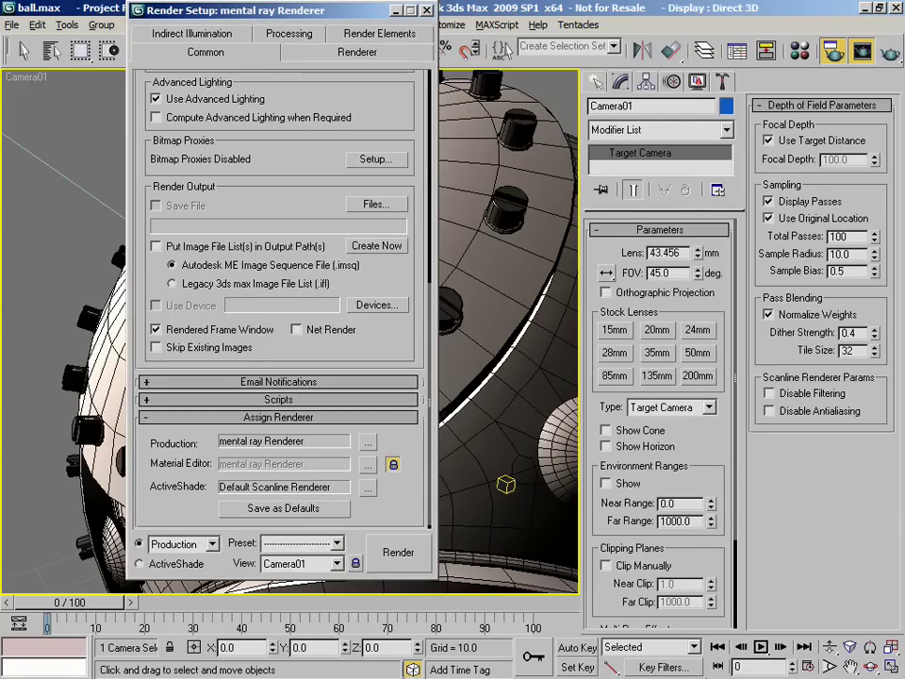
# Switch Camera01's multi-pass effect to mental ray Depth of Field.
pyautogui.scroll(-5, 615, 514)
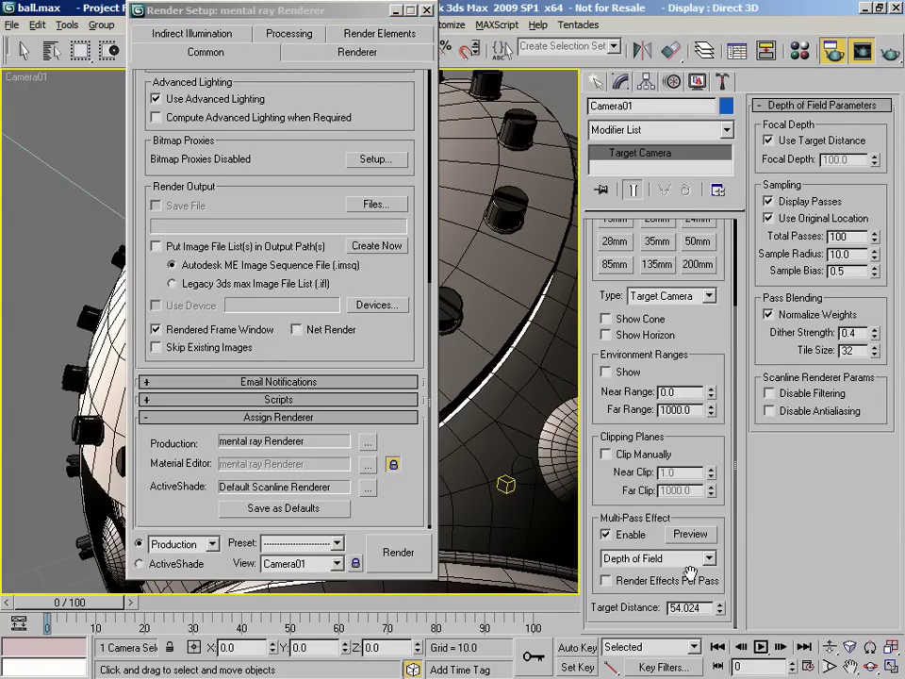
pyautogui.click(627, 560)
pyautogui.click(624, 573)
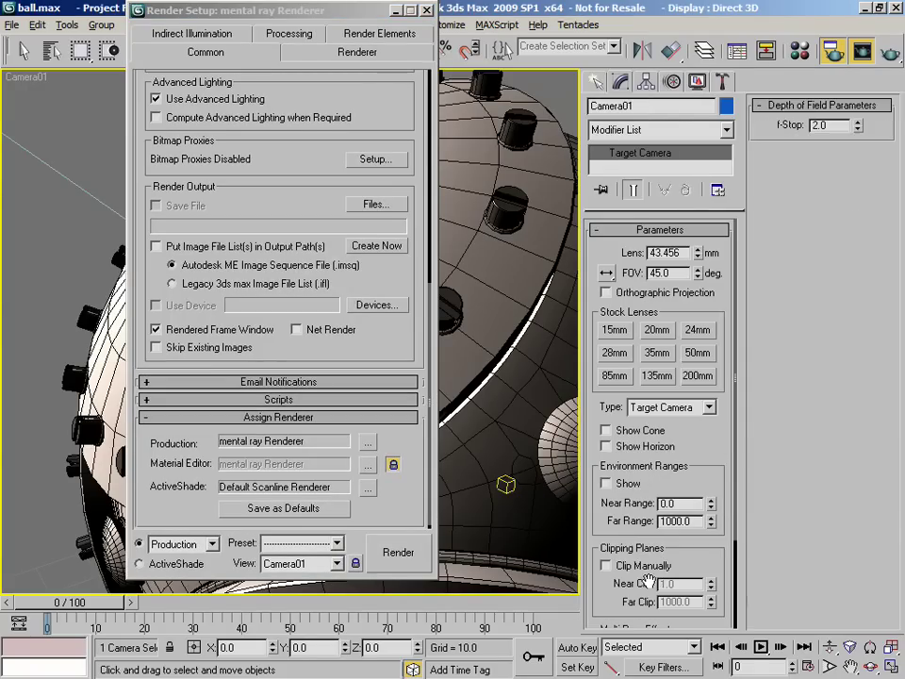
pyautogui.scroll(-5, 623, 448)
pyautogui.click(829, 125)
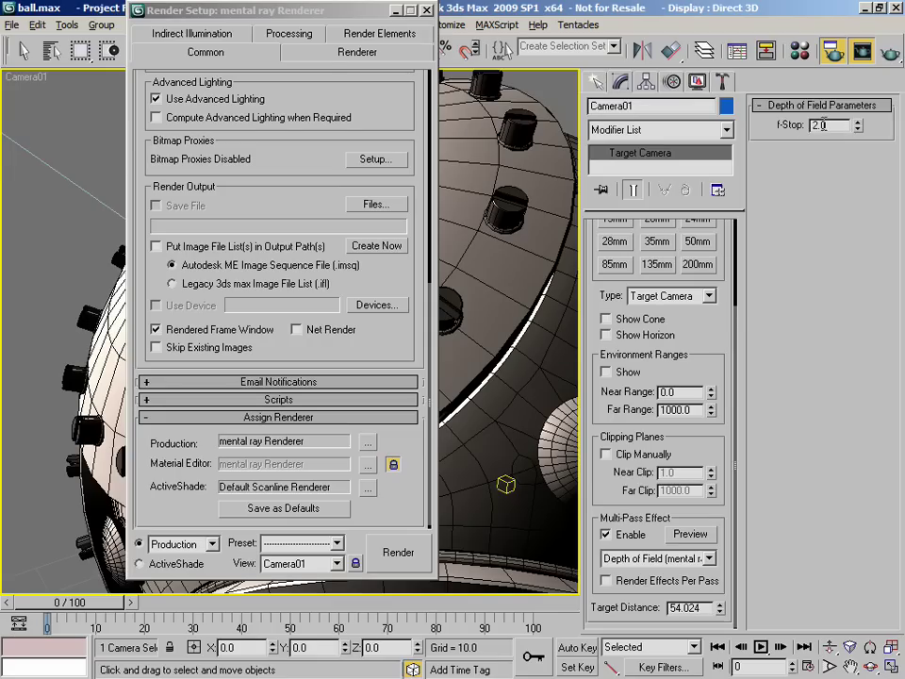
# Enable perspective depth of field on the Renderer tab in f-Stop mode (Focus Plane 100.0, f-Stop 1.0).
pyautogui.click(340, 55)
pyautogui.moveTo(369, 440); pyautogui.dragTo(350, 51)
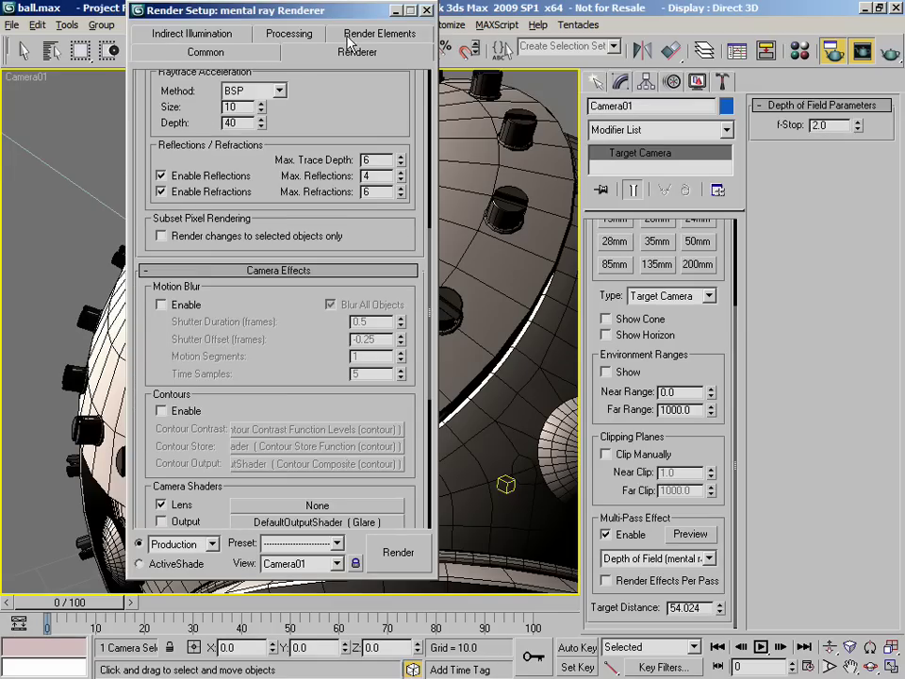
pyautogui.moveTo(345, 410); pyautogui.dragTo(311, 212)
pyautogui.scroll(-2, 279, 481)
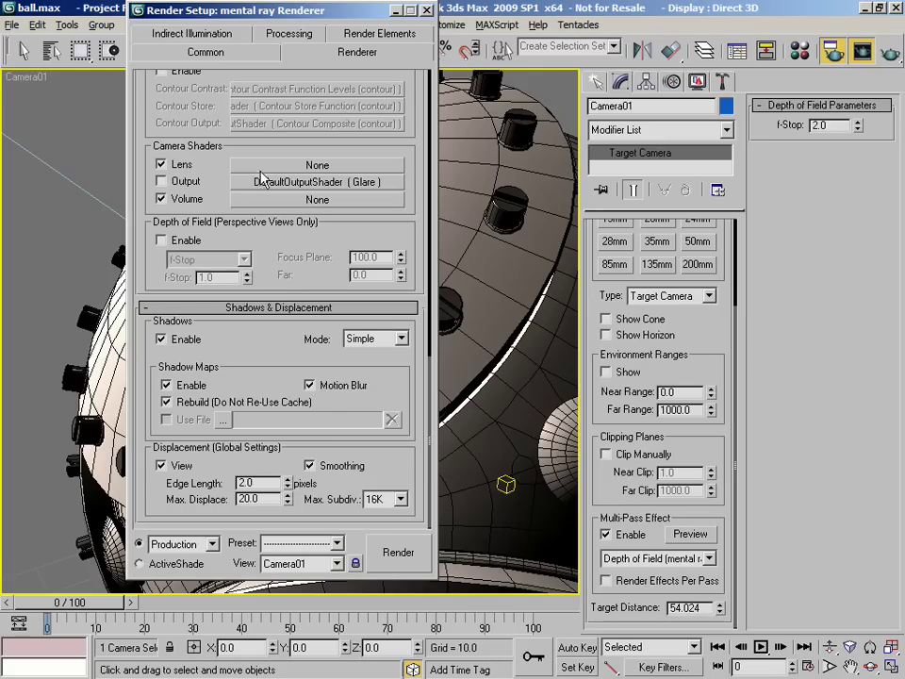
pyautogui.scroll(2, 211, 182)
pyautogui.click(178, 292)
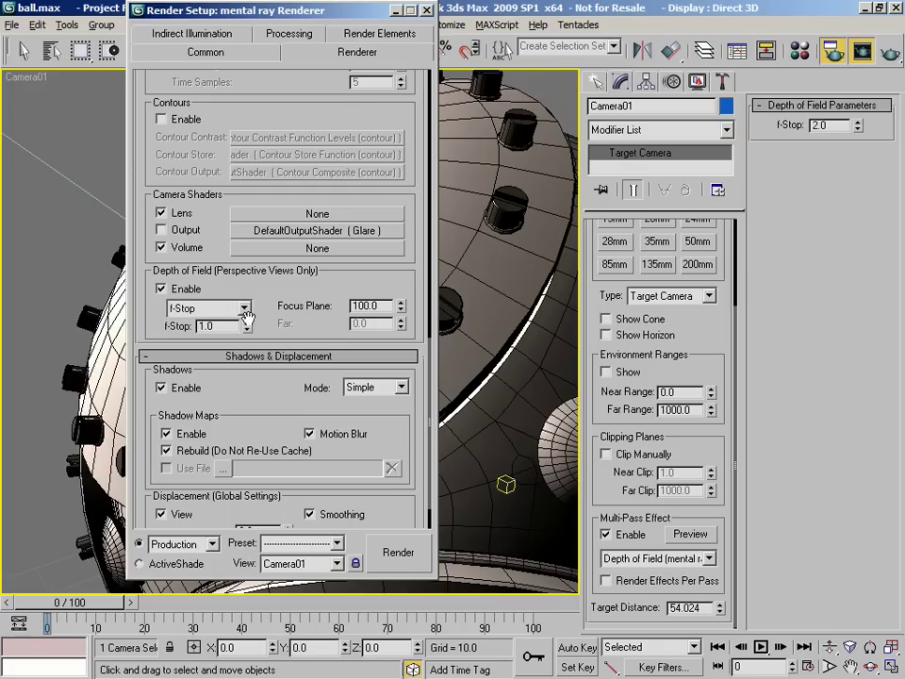
pyautogui.click(241, 309)
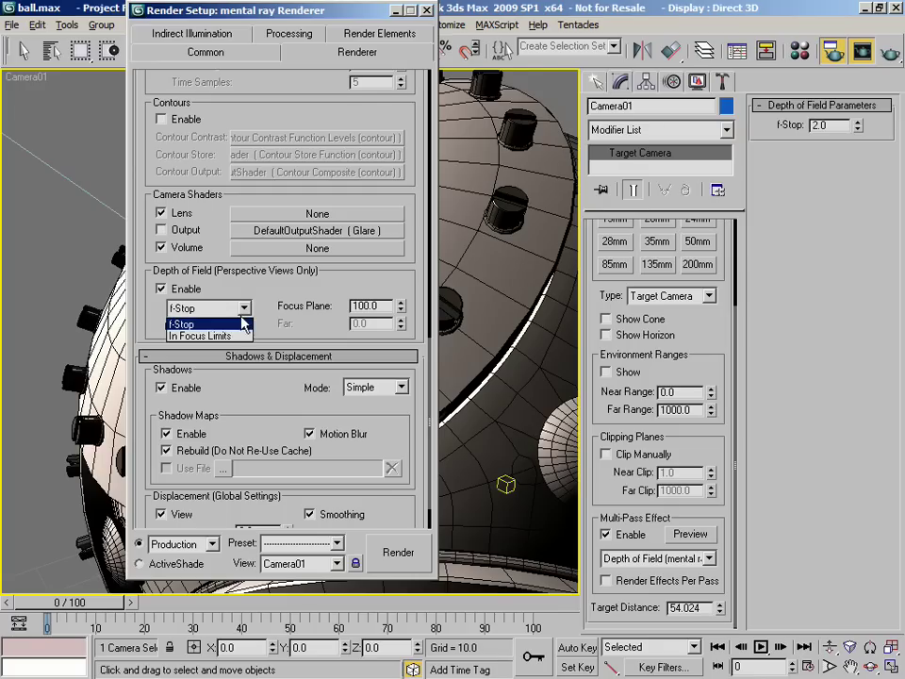
pyautogui.click(183, 323)
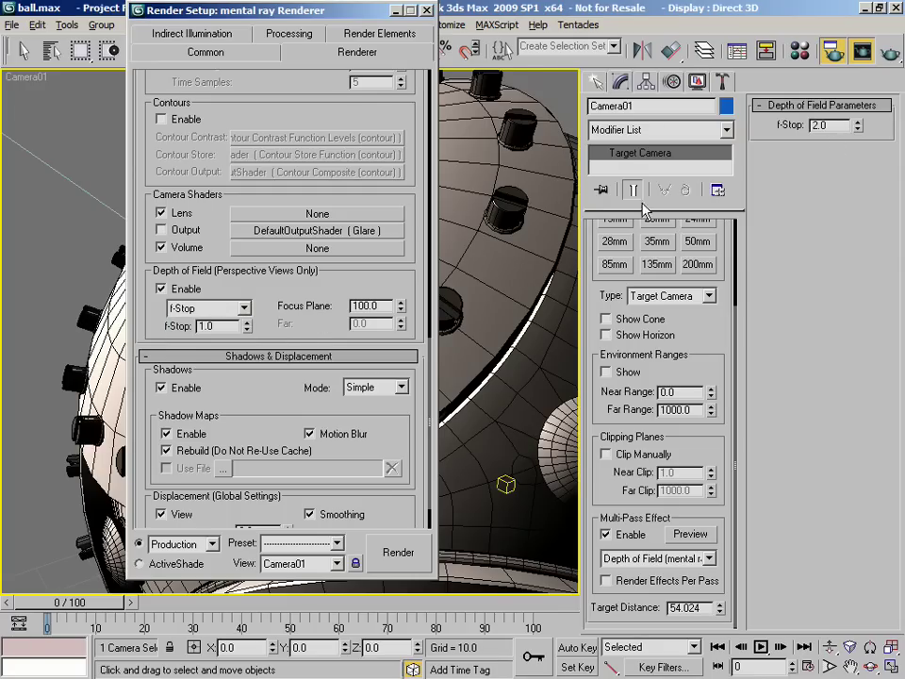
pyautogui.moveTo(280, 11); pyautogui.dragTo(682, 34)
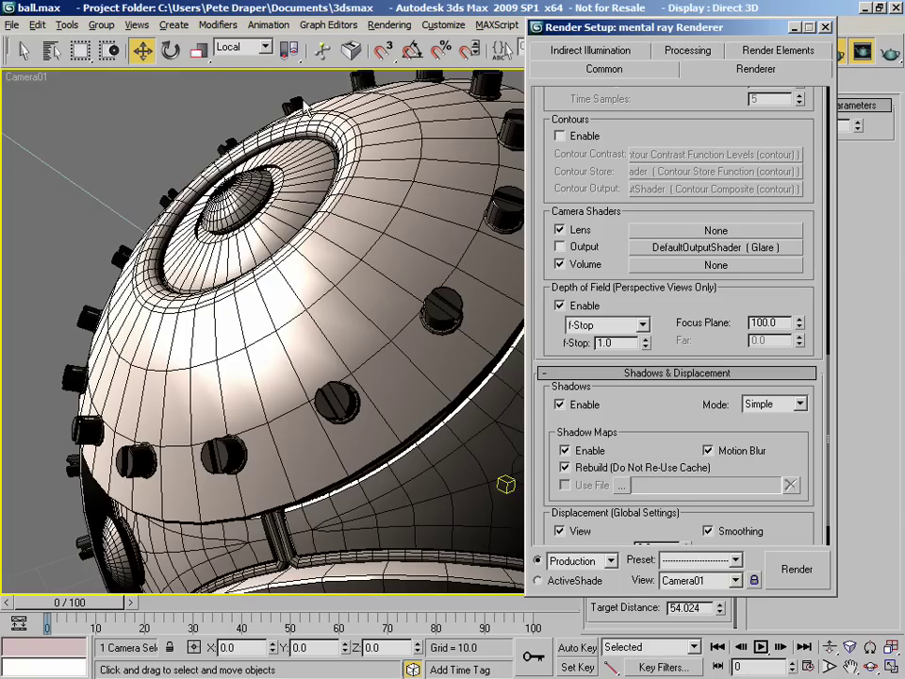
# Browse Explorer to 3ds Max 2009 > mentalray > shaders_standard > include beside the scene.
pyautogui.moveTo(675, 121)
pyautogui.mouseDown()
pyautogui.moveTo(661, 353)
pyautogui.moveTo(667, 371)
pyautogui.moveTo(679, 307)
pyautogui.moveTo(672, 202)
pyautogui.moveTo(677, 513)
pyautogui.moveTo(728, 435)
pyautogui.moveTo(730, 465)
pyautogui.moveTo(724, 134)
pyautogui.mouseUp()
pyautogui.moveTo(702, 314); pyautogui.dragTo(638, 237)
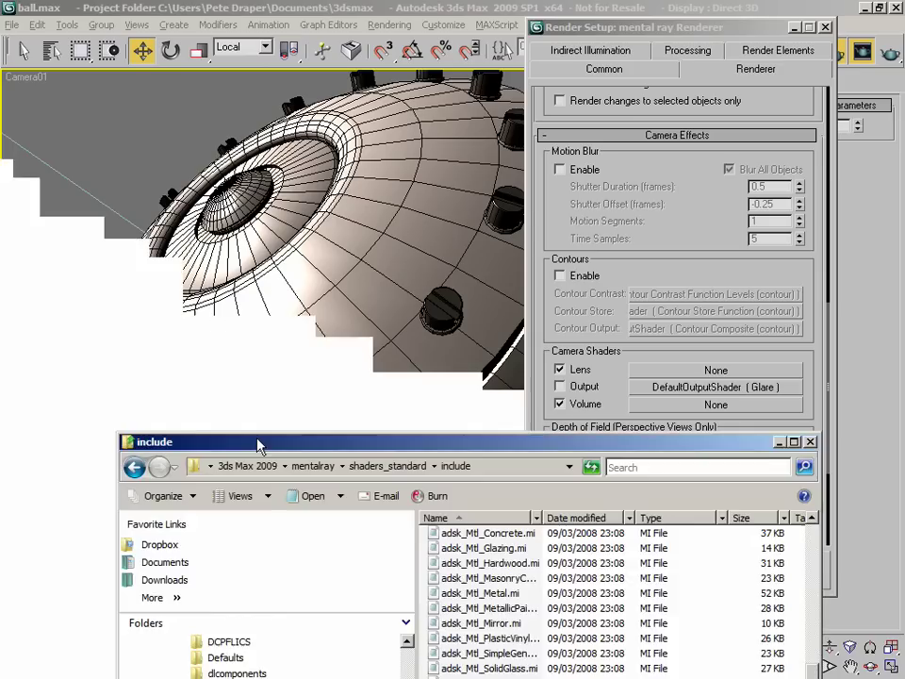
pyautogui.moveTo(256, 384); pyautogui.dragTo(145, 28)
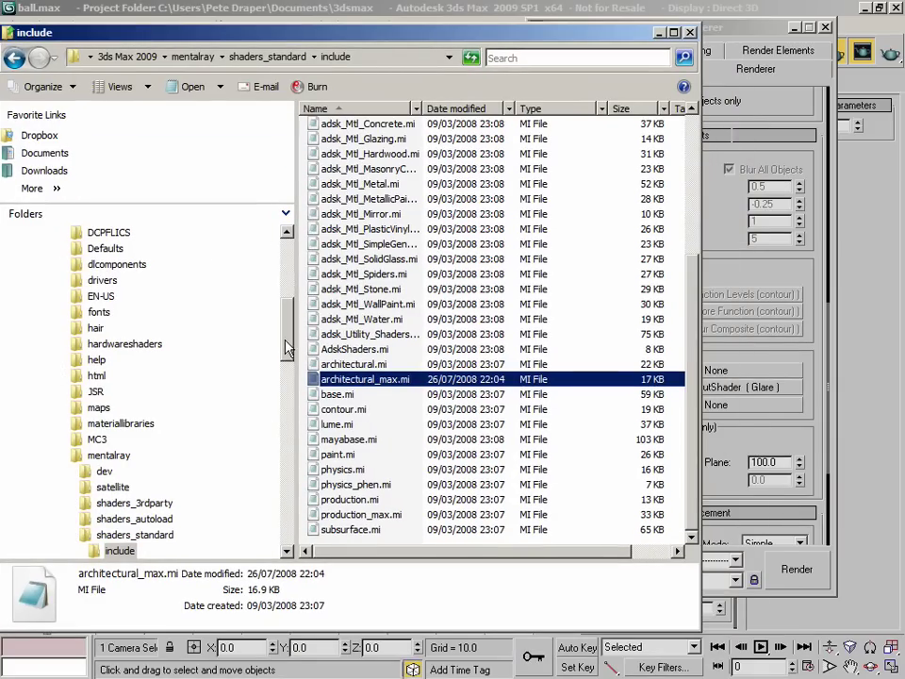
# Locate architectural_max.mi in the include folder and open it in Notepad.
pyautogui.scroll(5, 298, 299)
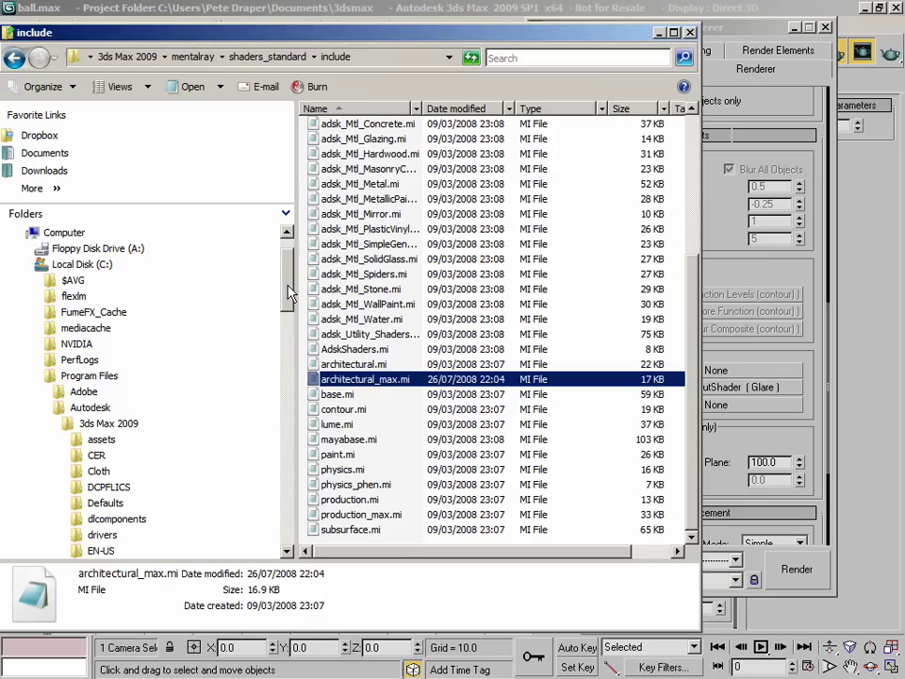
pyautogui.scroll(-1, 283, 273)
pyautogui.click(203, 151)
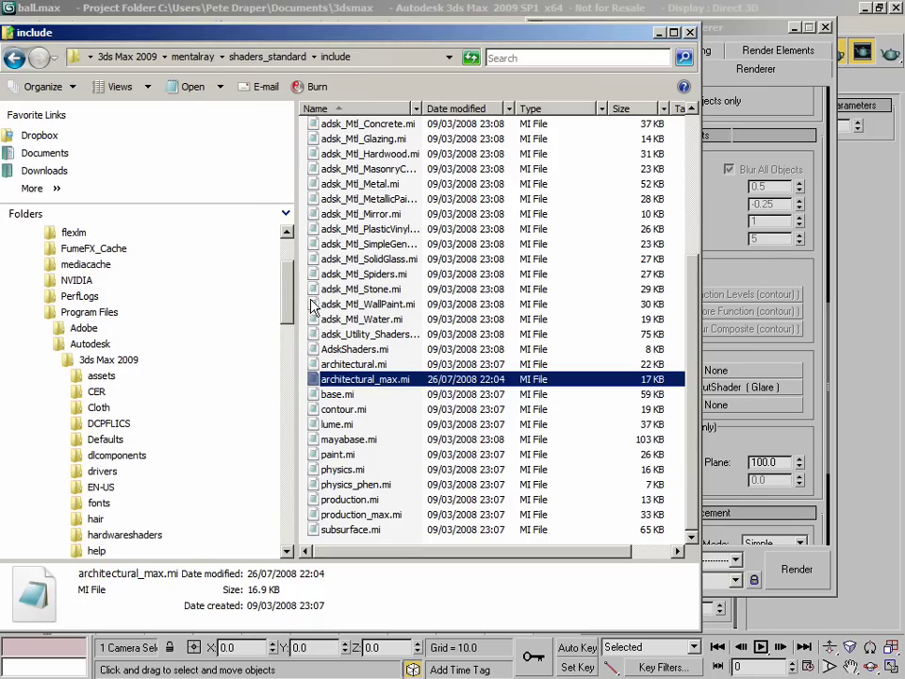
pyautogui.moveTo(292, 319); pyautogui.dragTo(289, 525)
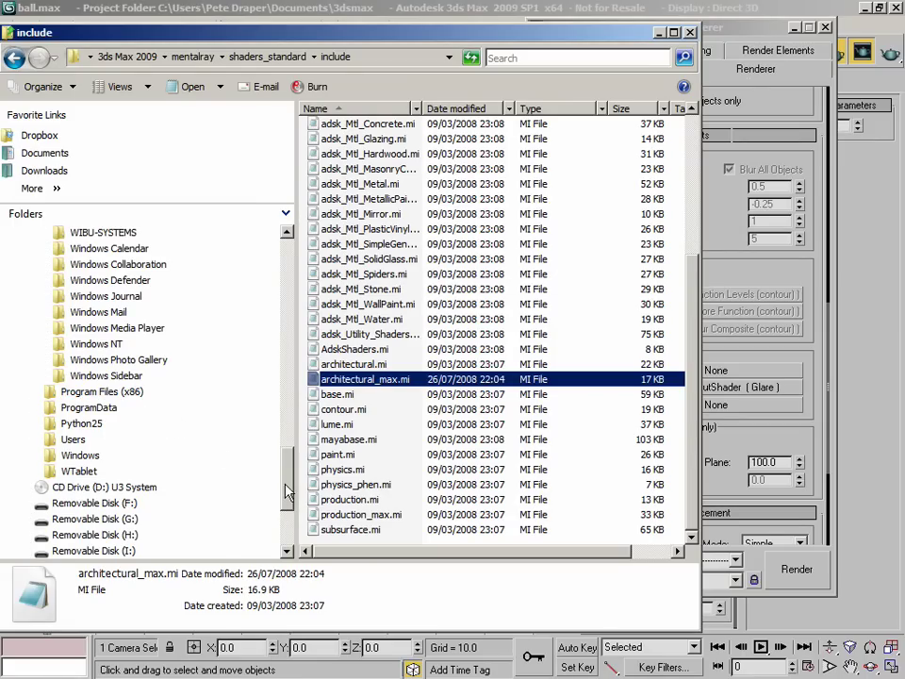
pyautogui.moveTo(289, 491); pyautogui.dragTo(281, 375)
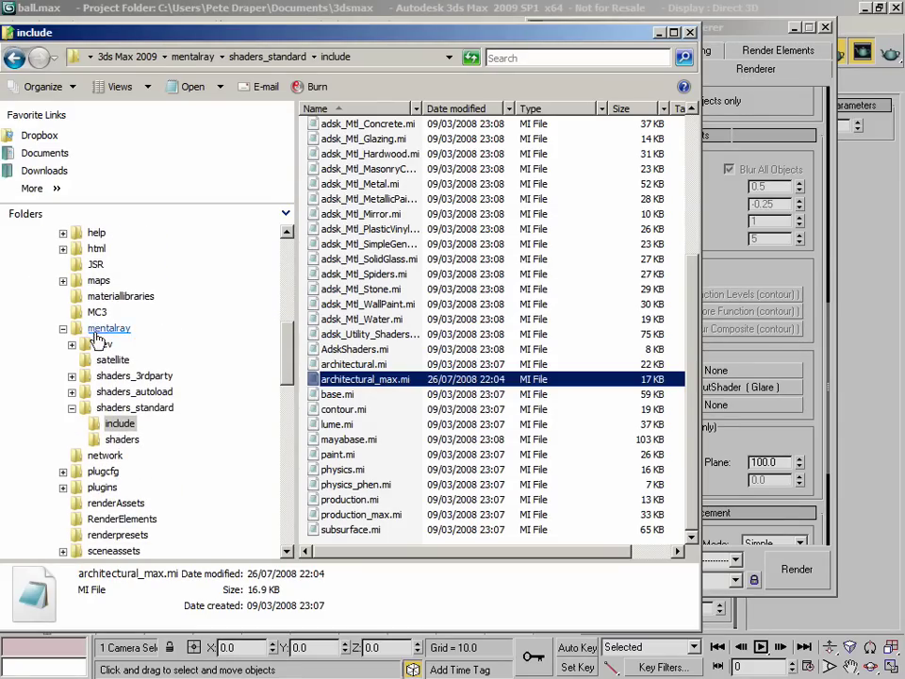
pyautogui.click(118, 423)
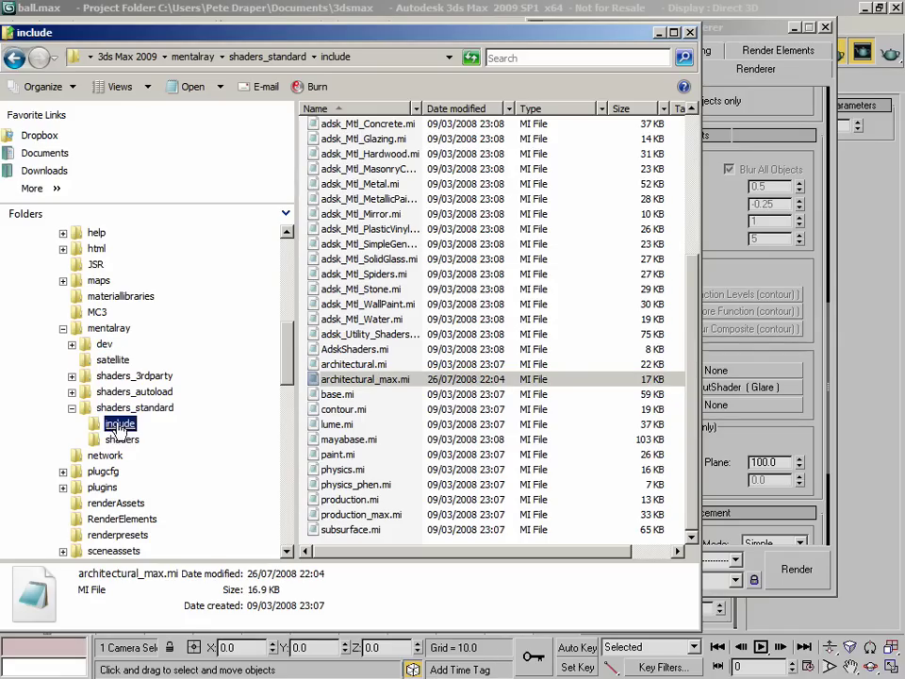
pyautogui.click(372, 366)
pyautogui.click(367, 379)
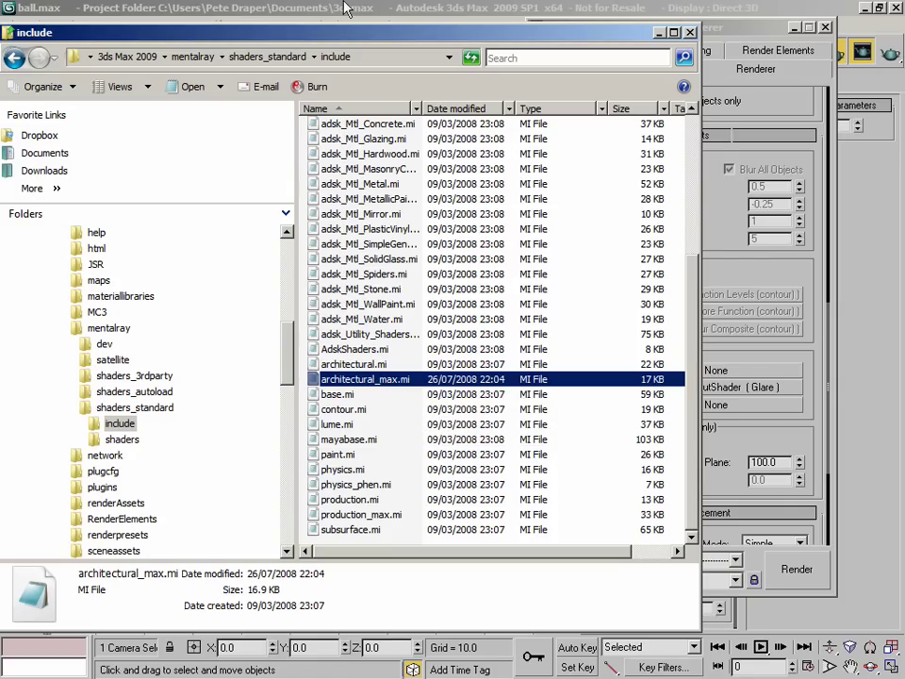
pyautogui.click(262, 11)
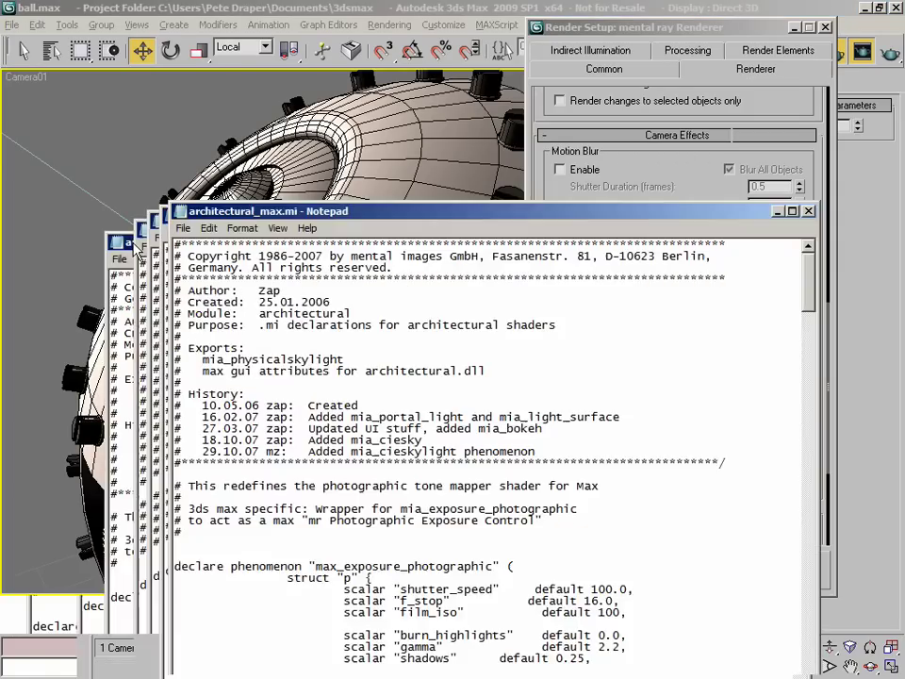
pyautogui.moveTo(187, 223); pyautogui.dragTo(139, 11)
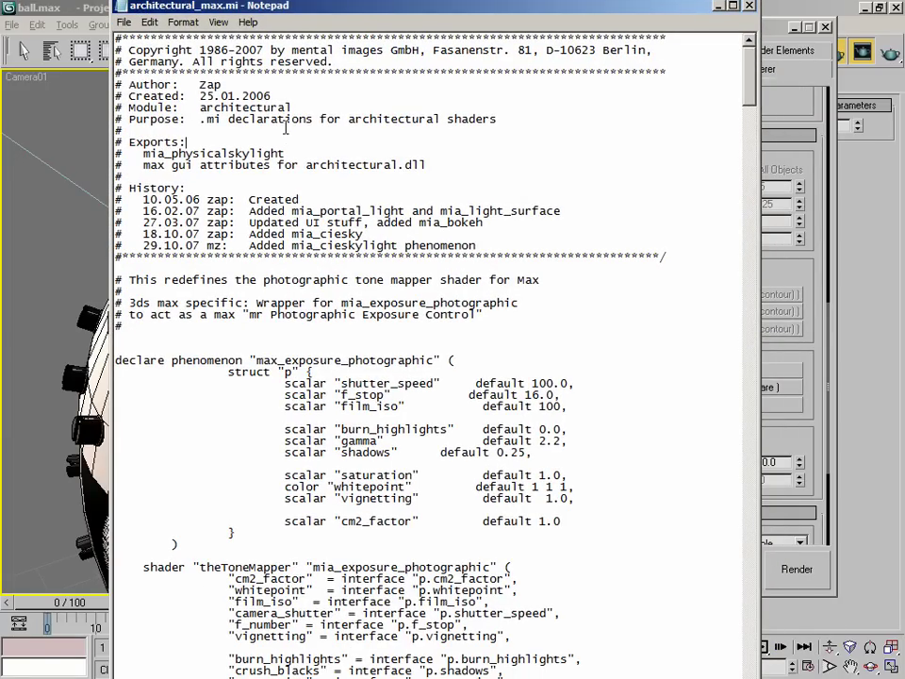
# Search architectural_max.mi for 'bokeh' to reach the gui_mia_lens_bokeh block.
pyautogui.hotkey('ctrl', 'f')
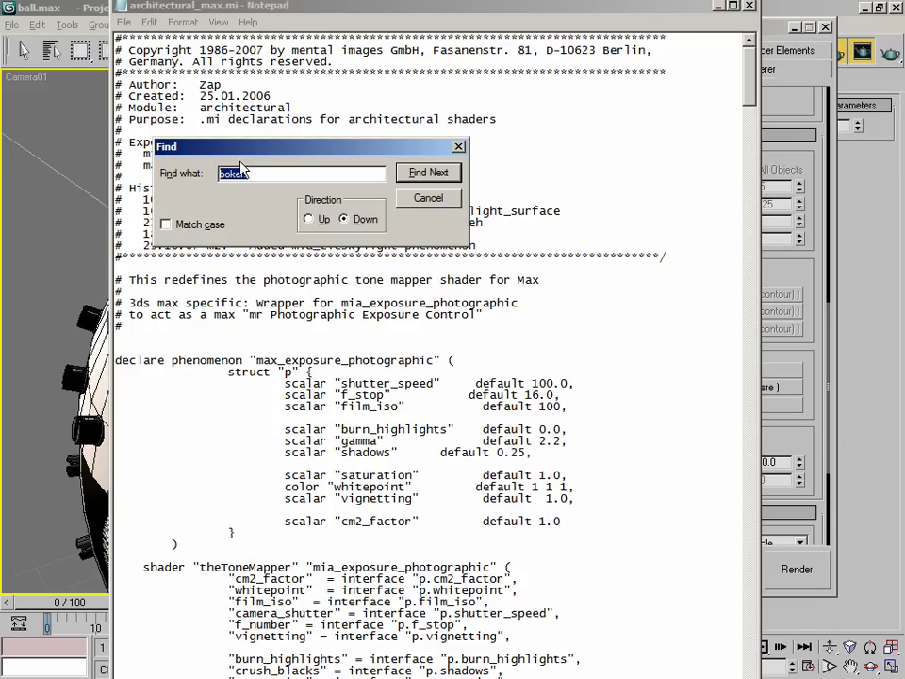
pyautogui.click(434, 172)
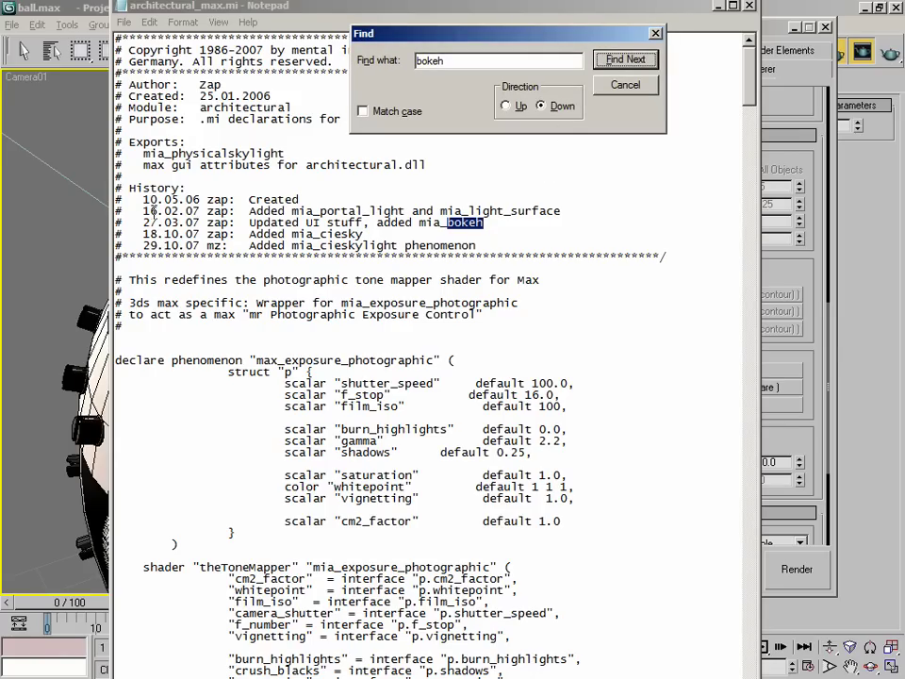
pyautogui.click(618, 60)
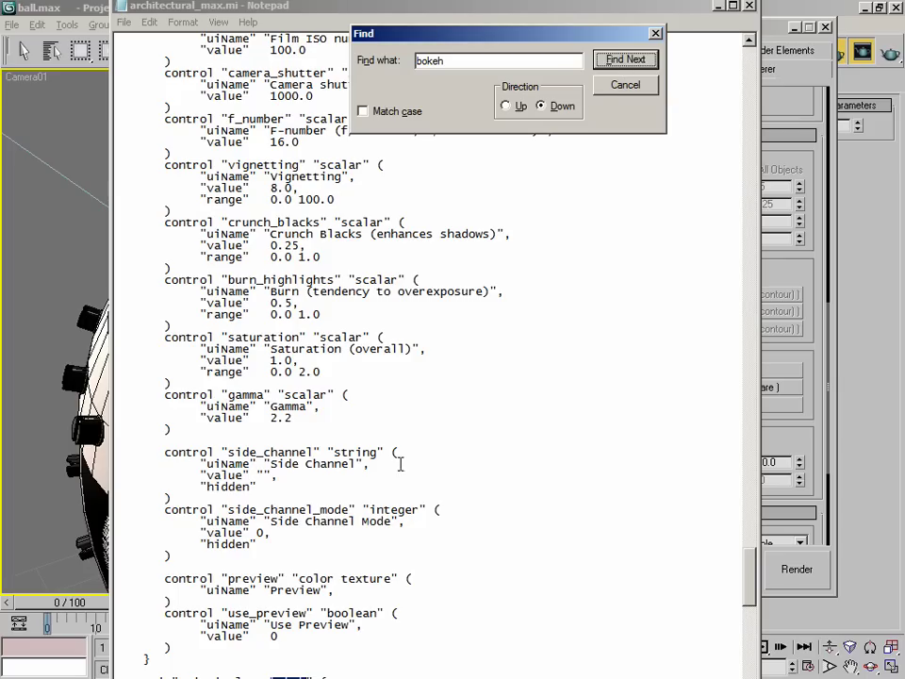
pyautogui.click(760, 600)
pyautogui.moveTo(751, 599); pyautogui.dragTo(751, 625)
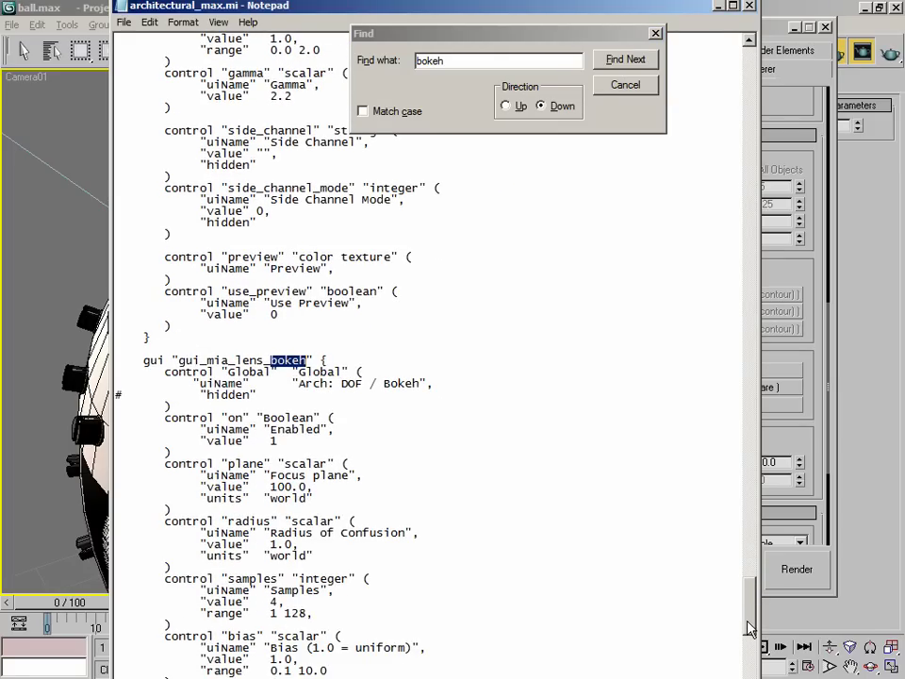
# Comment out the block's "hidden" line with # and save and close the file.
pyautogui.click(133, 363)
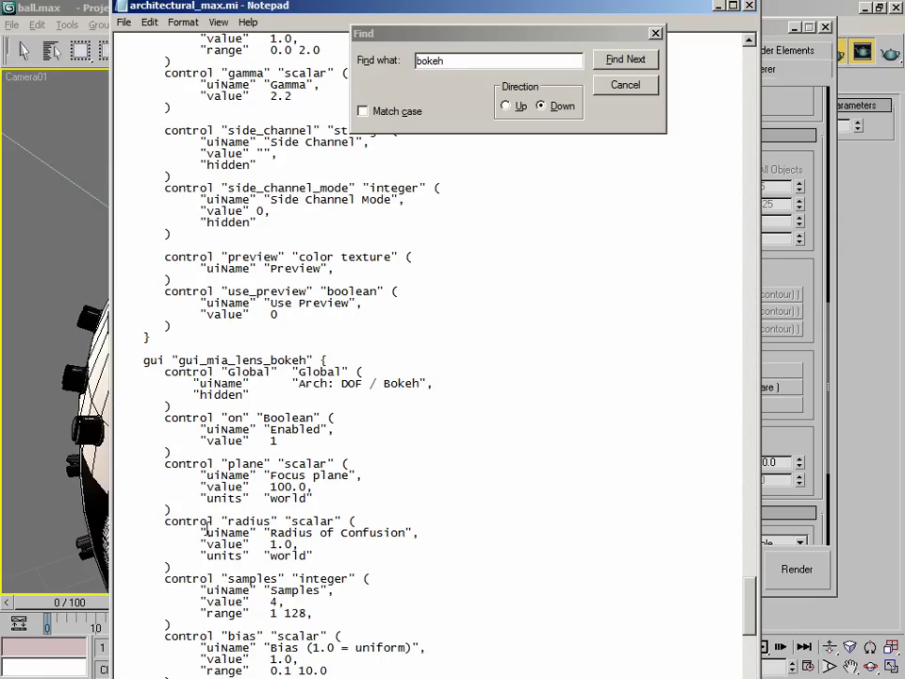
pyautogui.write('#')
pyautogui.moveTo(259, 394); pyautogui.dragTo(123, 394)
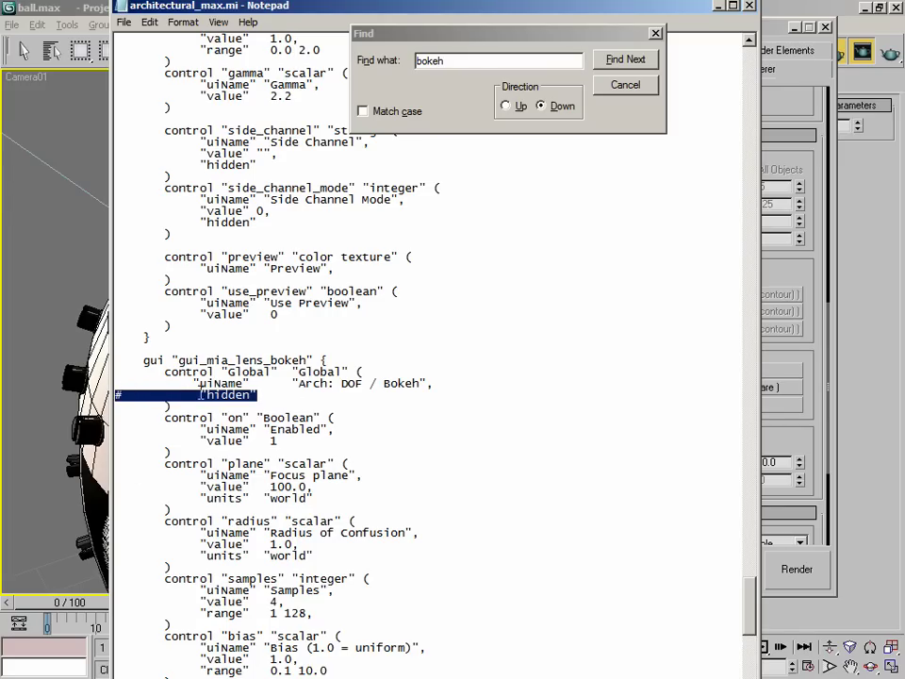
pyautogui.click(282, 396)
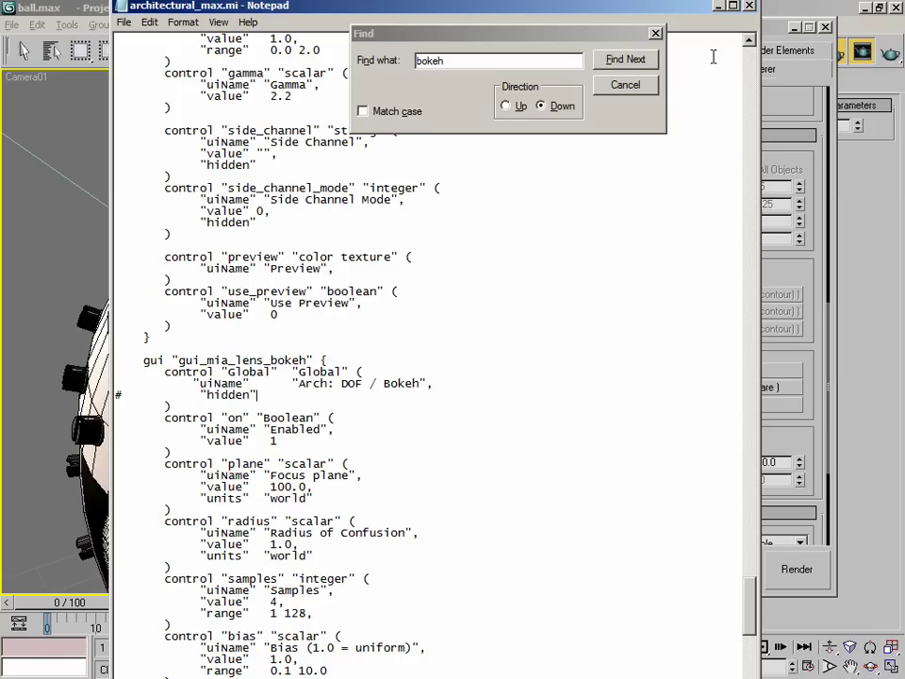
pyautogui.click(627, 83)
pyautogui.moveTo(605, 6); pyautogui.dragTo(600, 12)
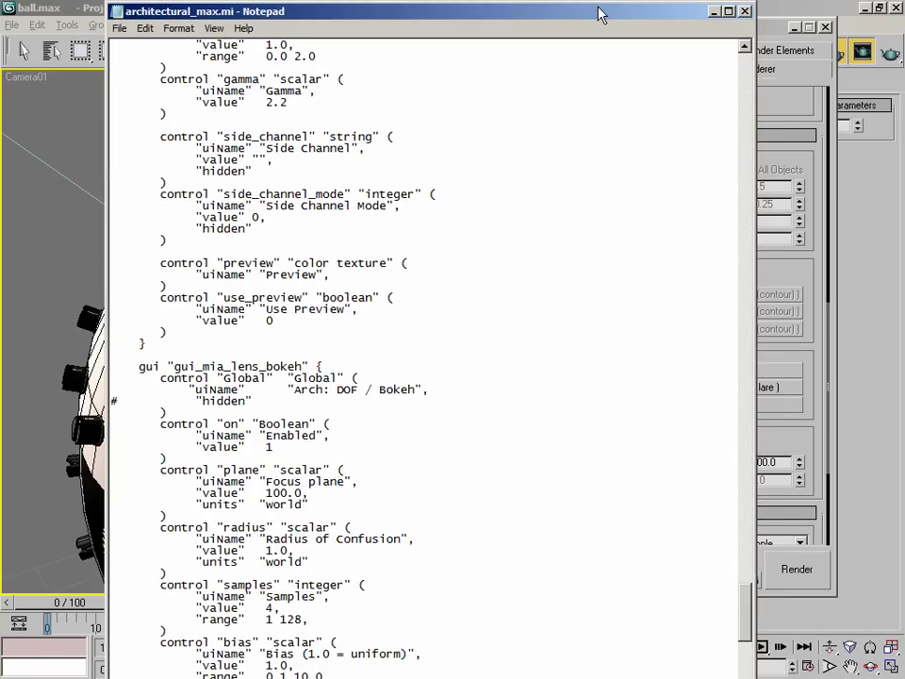
pyautogui.click(745, 10)
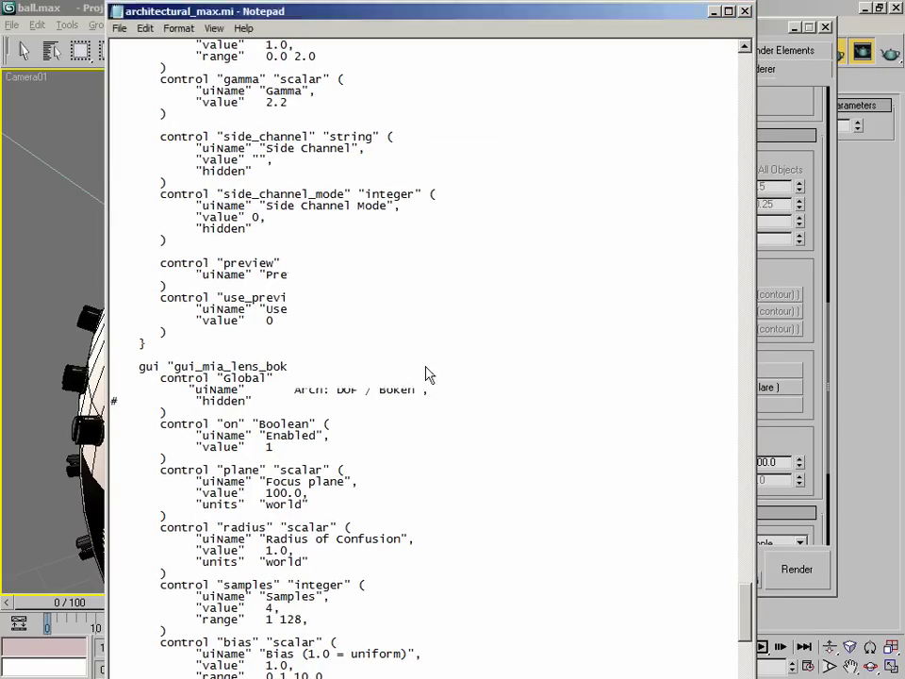
pyautogui.click(425, 367)
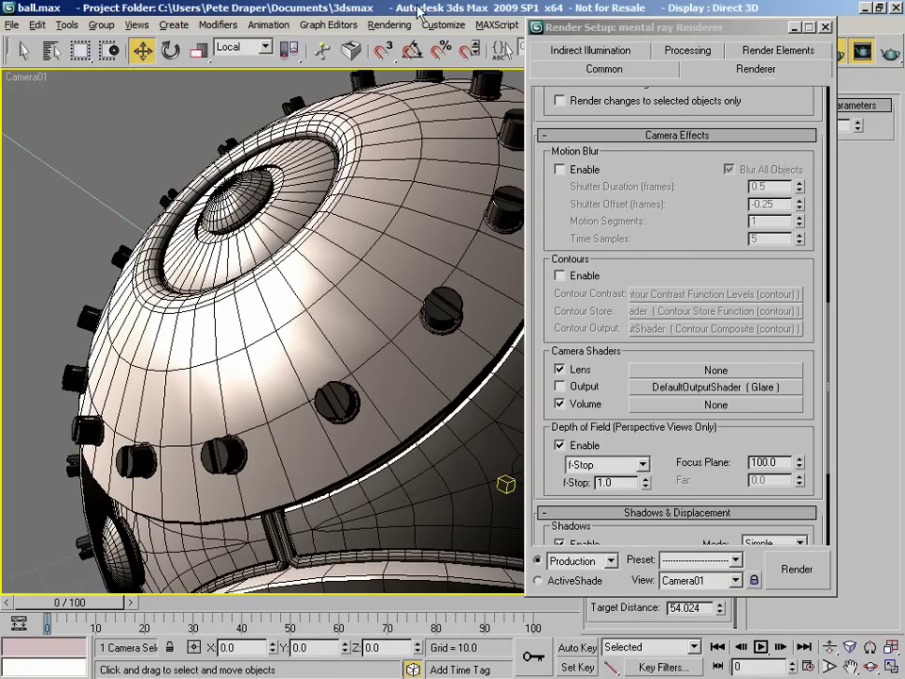
pyautogui.moveTo(658, 30); pyautogui.dragTo(323, 18)
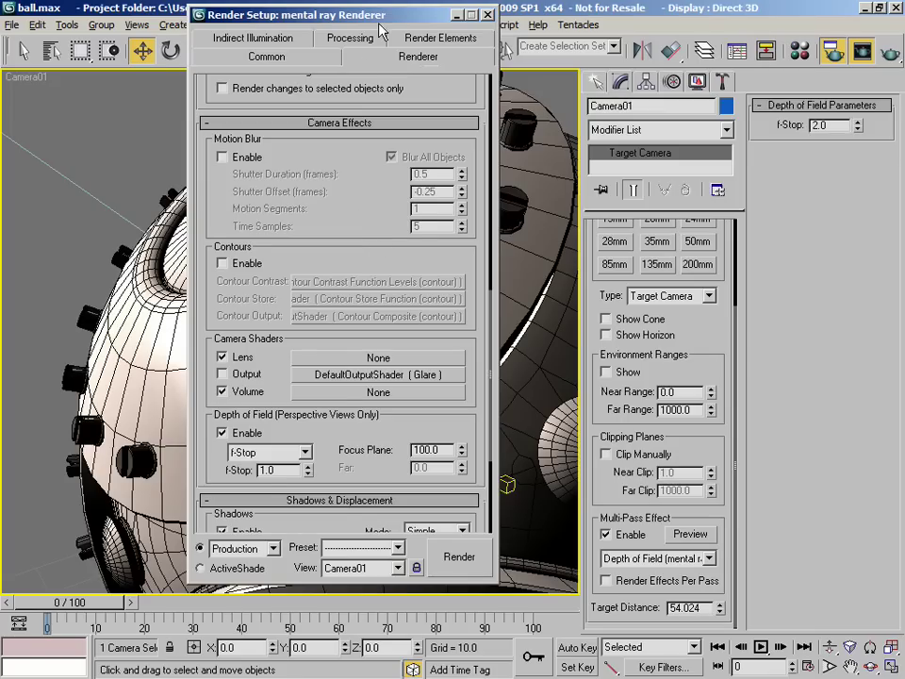
# Clear the glare Output shader and assign Arch: DOF / Bokeh as the lens shader.
pyautogui.moveTo(288, 17); pyautogui.dragTo(357, 14)
pyautogui.moveTo(445, 388); pyautogui.dragTo(443, 371)
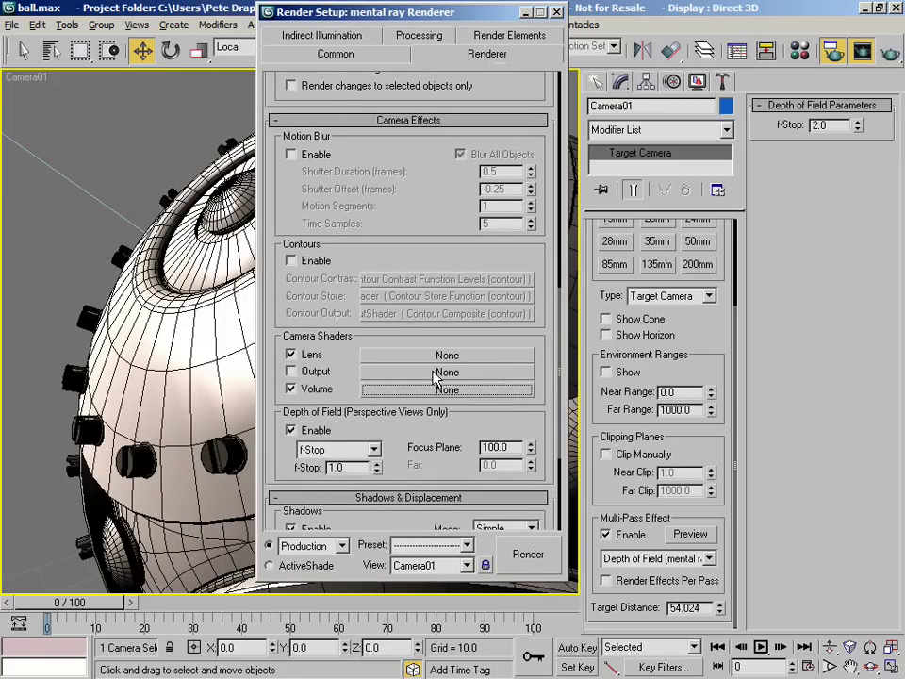
pyautogui.click(443, 389)
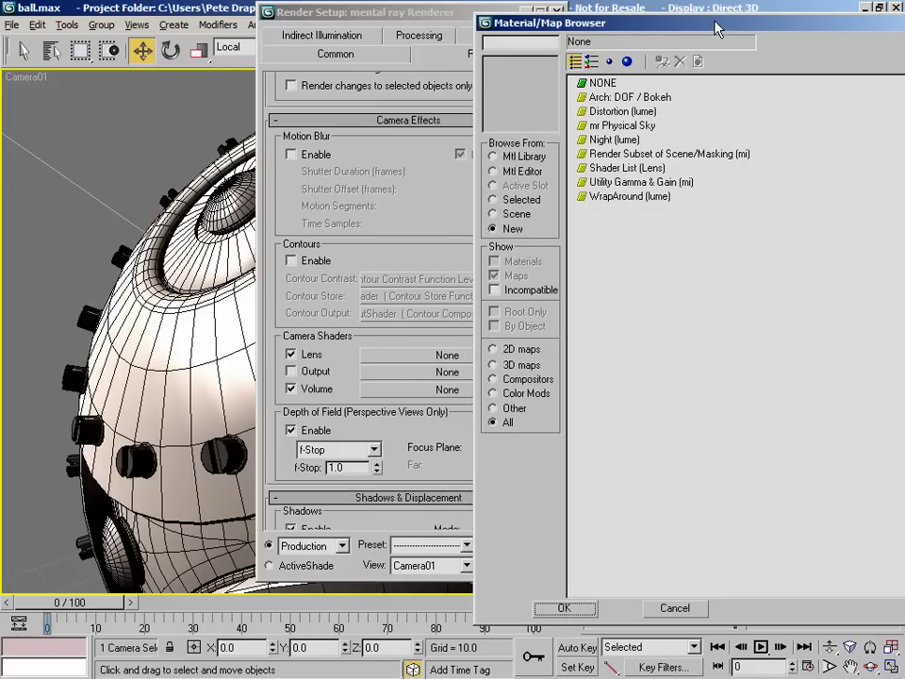
pyautogui.click(623, 99)
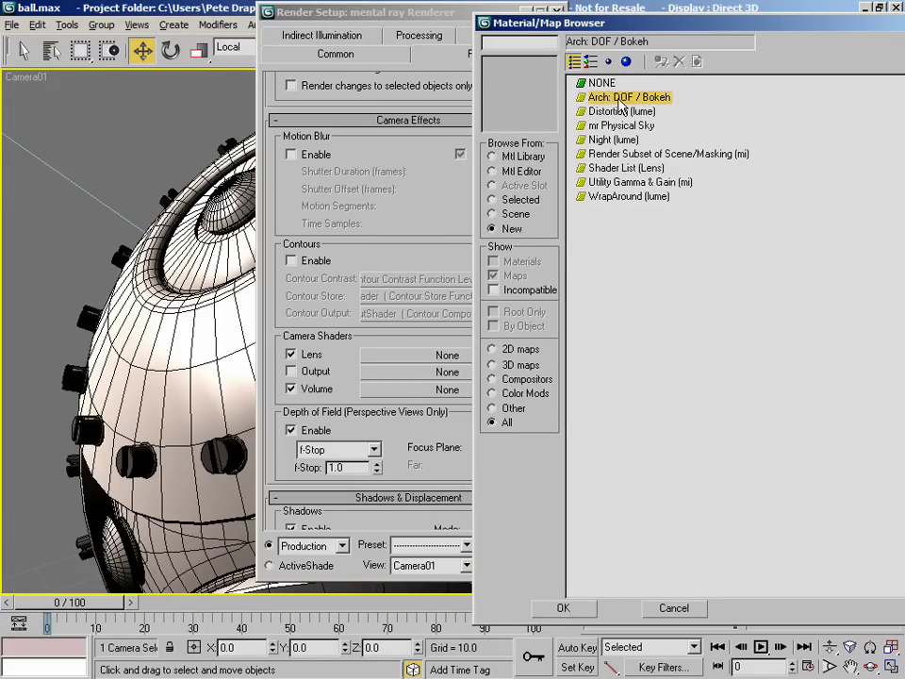
pyautogui.doubleClick(651, 101)
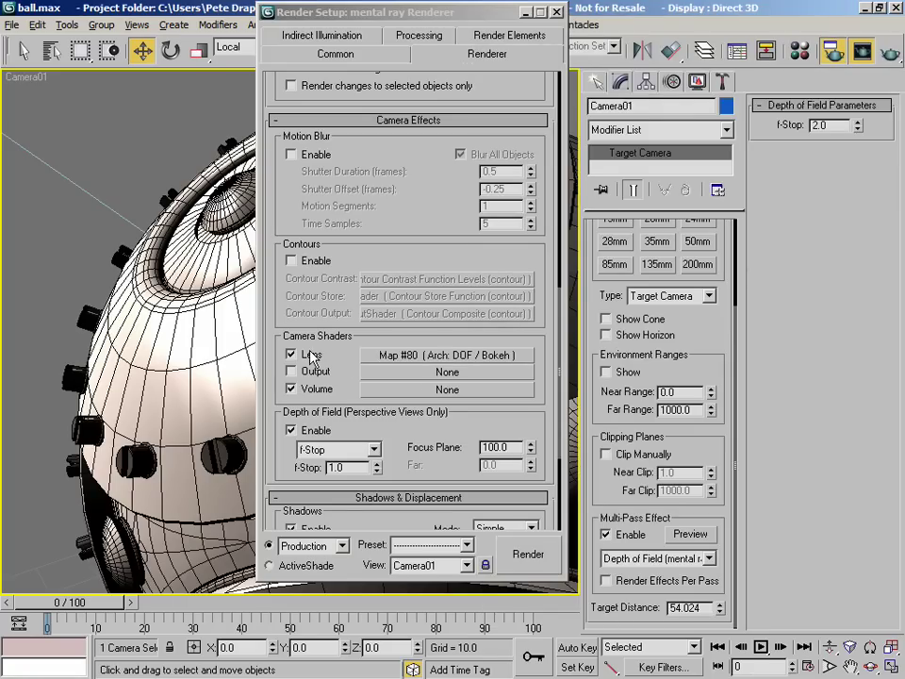
# Instance the lens's Arch: DOF / Bokeh shader into the first Material Editor sample slot to show its parameters.
pyautogui.click(799, 49)
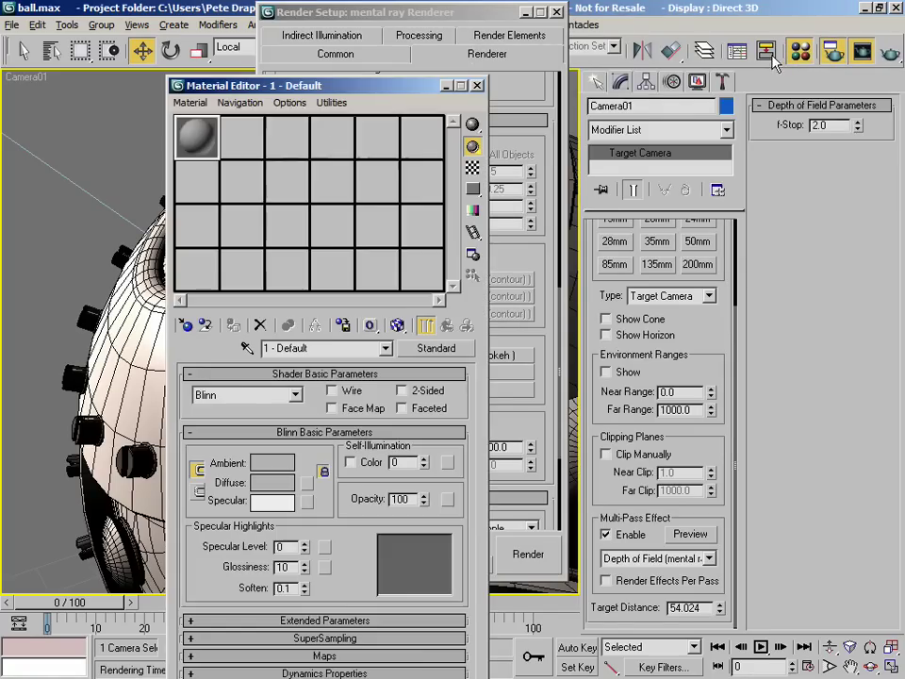
pyautogui.moveTo(315, 83); pyautogui.dragTo(685, 3)
pyautogui.moveTo(447, 356); pyautogui.dragTo(564, 59)
pyautogui.click(650, 447)
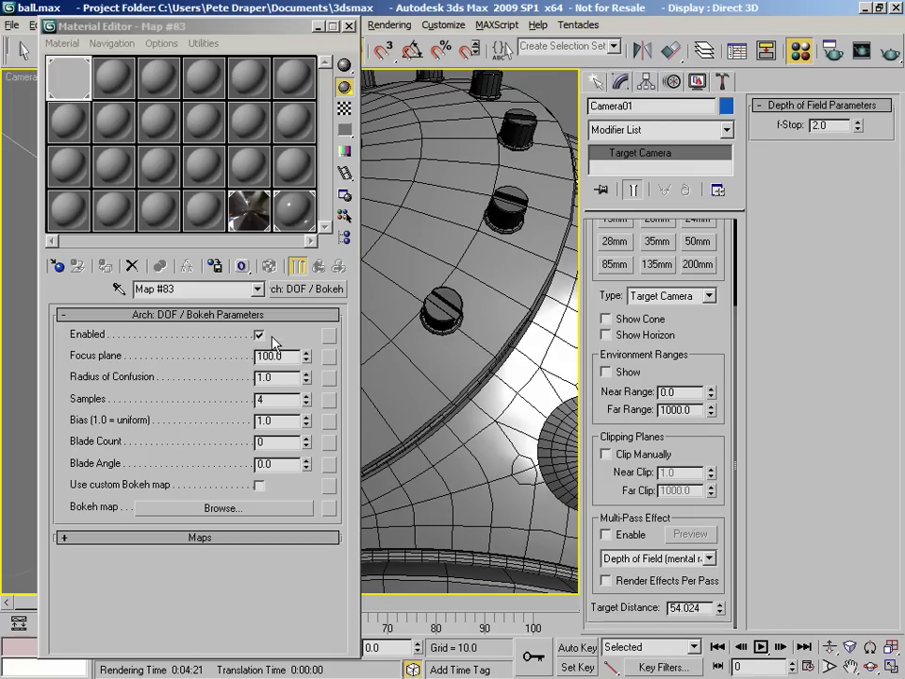
pyautogui.click(830, 54)
pyautogui.moveTo(474, 460); pyautogui.dragTo(573, 230)
pyautogui.scroll(-3, 574, 229)
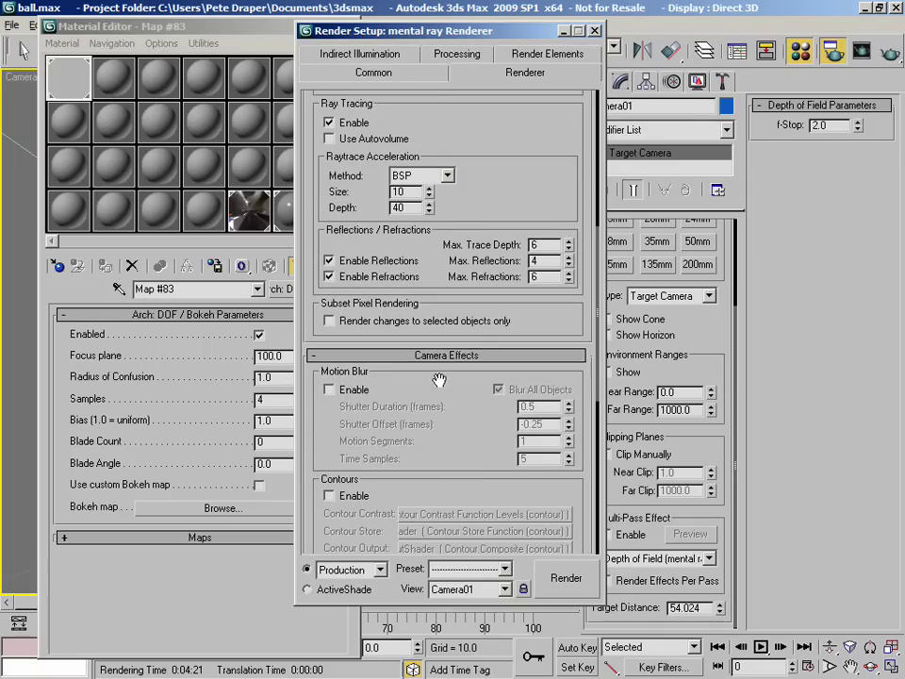
pyautogui.scroll(-6, 449, 324)
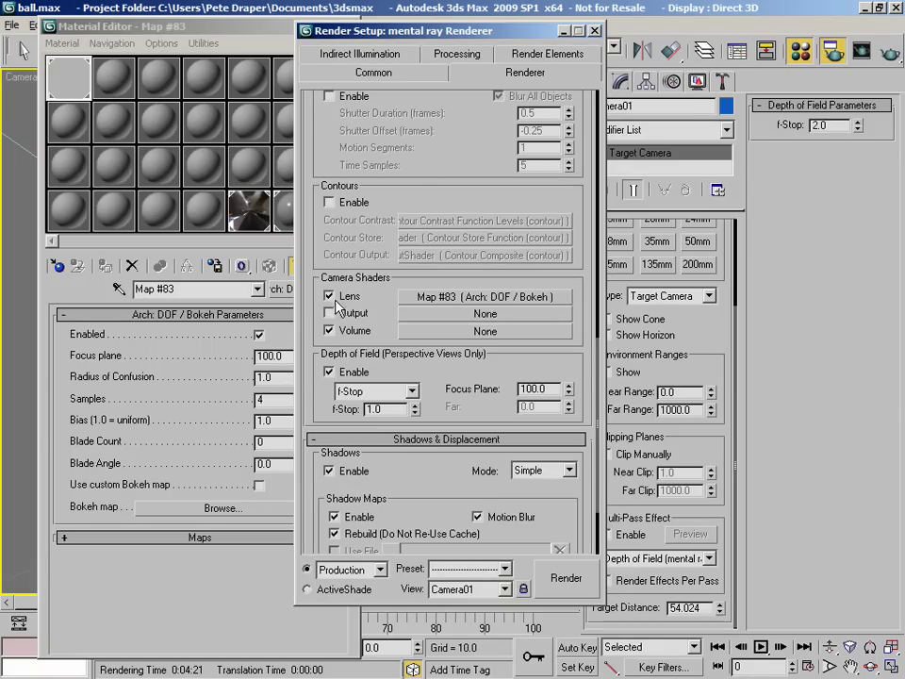
pyautogui.moveTo(444, 31); pyautogui.dragTo(493, 18)
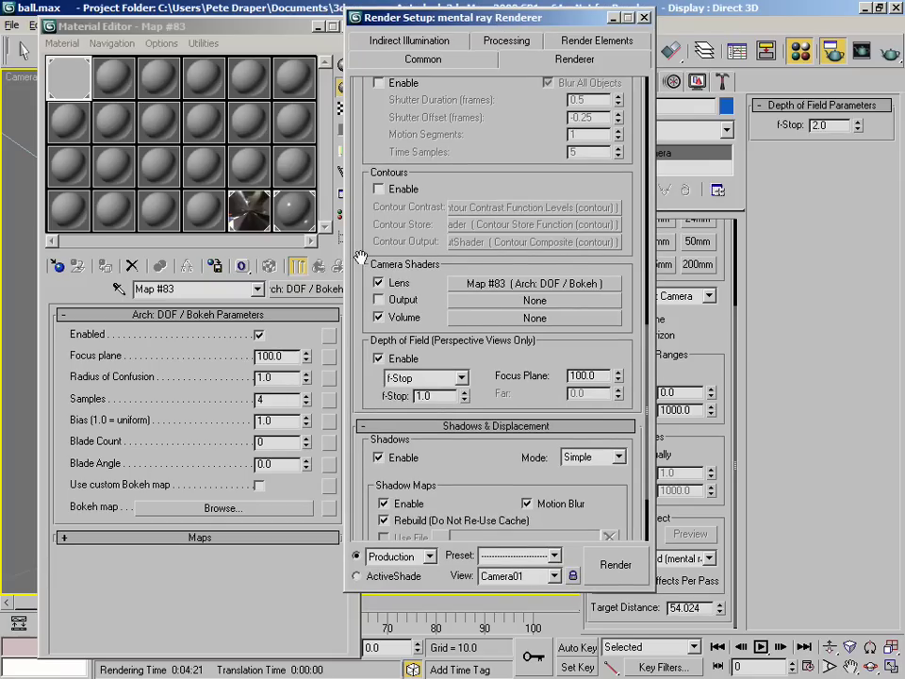
pyautogui.click(644, 17)
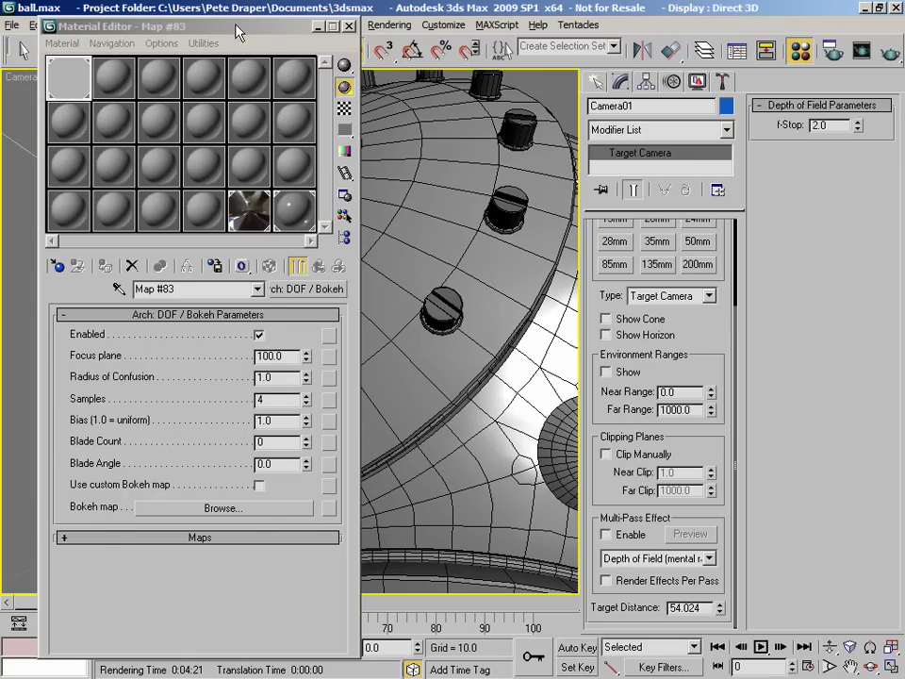
pyautogui.moveTo(176, 20); pyautogui.dragTo(232, 26)
pyautogui.moveTo(292, 34); pyautogui.dragTo(294, 30)
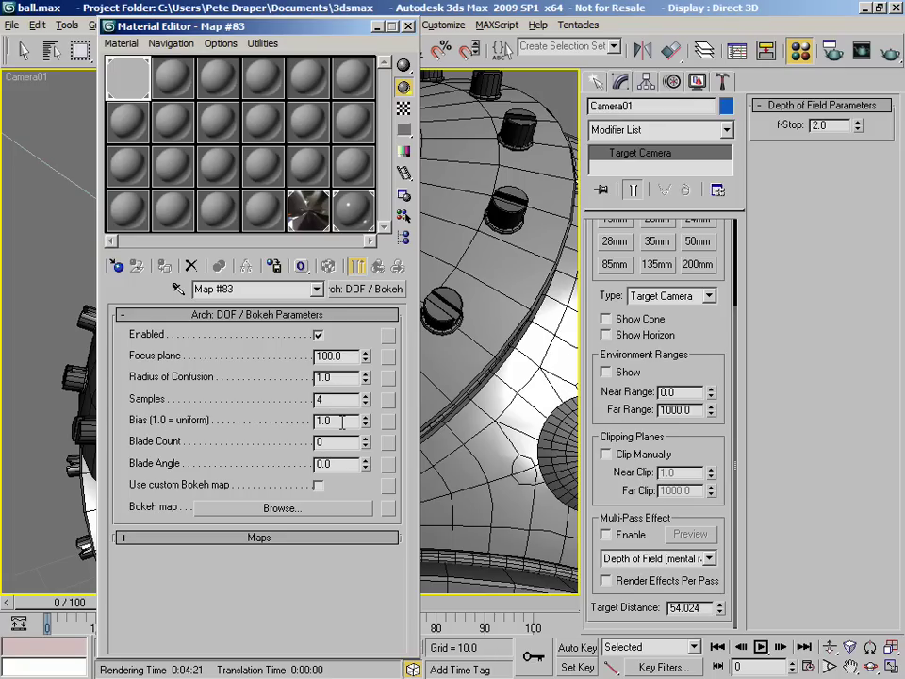
pyautogui.moveTo(366, 422); pyautogui.dragTo(292, 251)
pyautogui.moveTo(366, 421); pyautogui.dragTo(366, 443)
pyautogui.doubleClick(326, 420)
pyautogui.click(365, 440)
pyautogui.click(366, 439)
pyautogui.click(366, 439)
pyautogui.click(366, 439)
pyautogui.click(366, 440)
pyautogui.click(365, 439)
pyautogui.click(366, 439)
pyautogui.click(365, 440)
pyautogui.click(366, 439)
pyautogui.click(366, 440)
pyautogui.click(366, 439)
pyautogui.doubleClick(346, 443)
pyautogui.write('6')
pyautogui.press('Return')
pyautogui.moveTo(366, 464); pyautogui.dragTo(362, 298)
pyautogui.rightClick(366, 464)
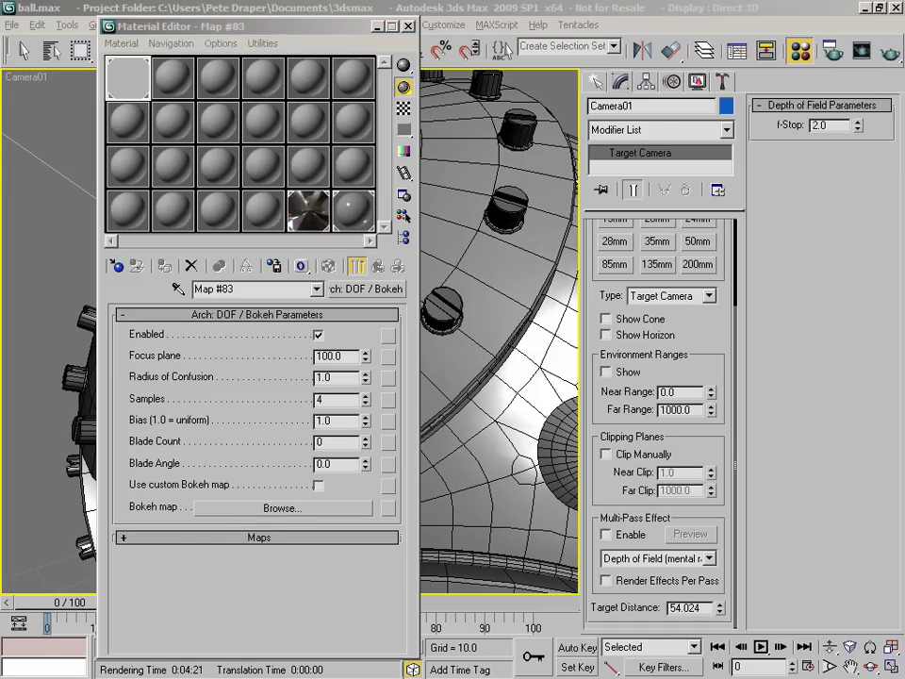
pyautogui.moveTo(620, 167); pyautogui.dragTo(645, 92)
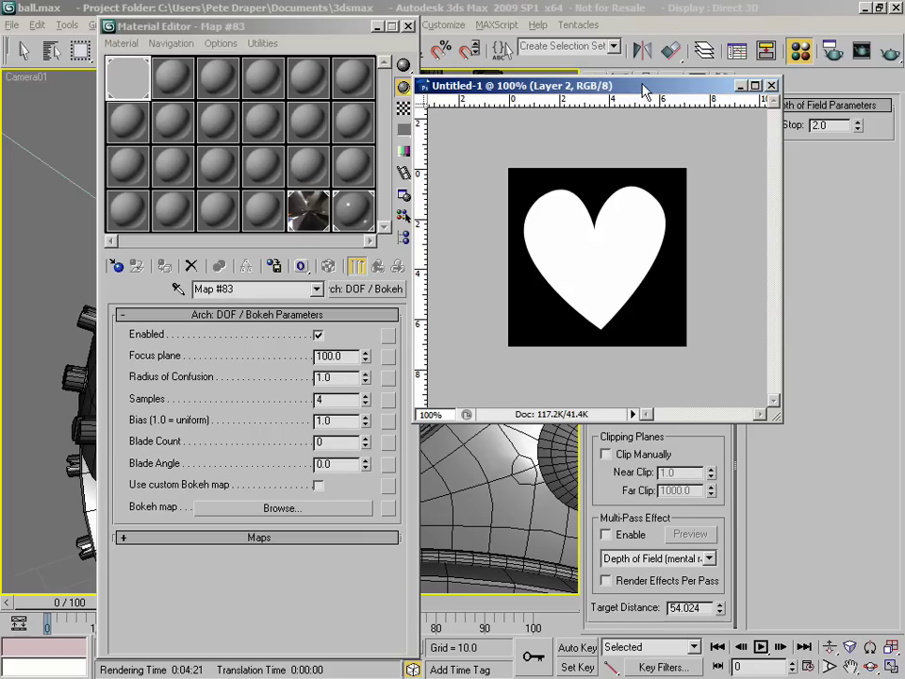
pyautogui.click(509, 72)
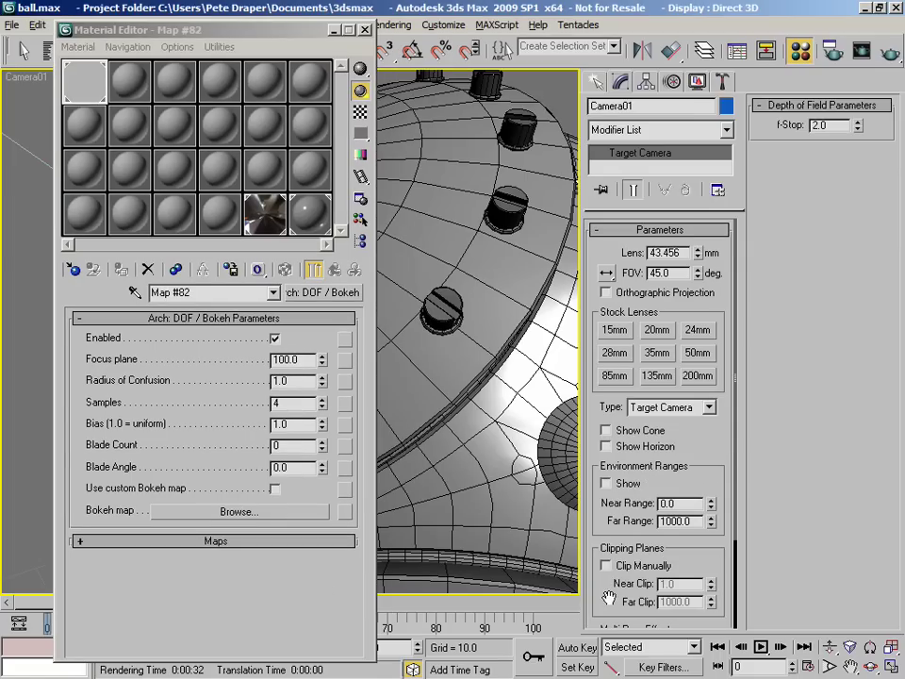
pyautogui.scroll(-3, 610, 595)
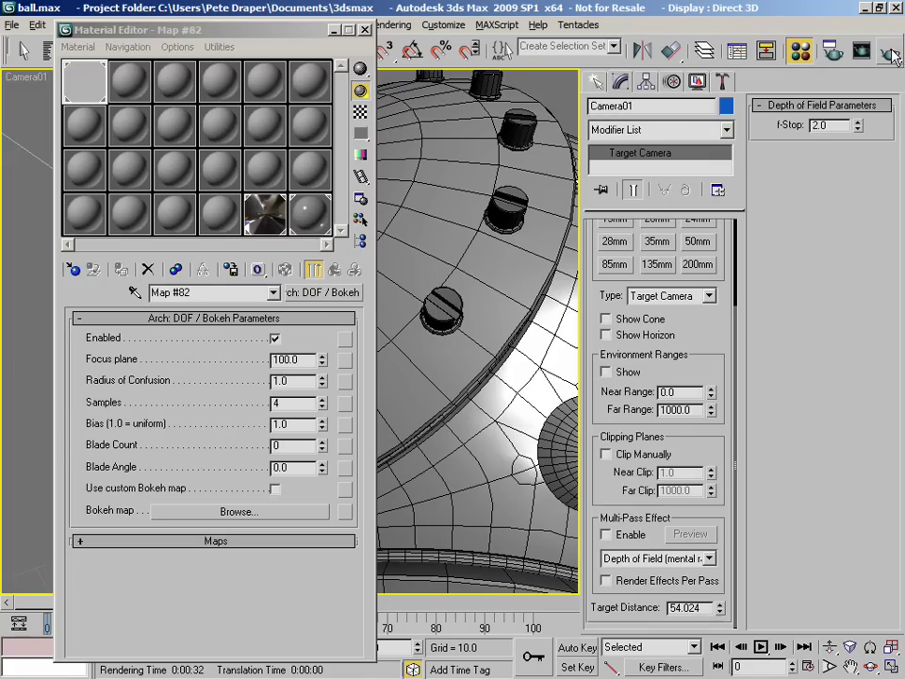
# Test-render Camera01 with depth-of-field blur, then select the camera and close the frame window.
pyautogui.click(265, 222)
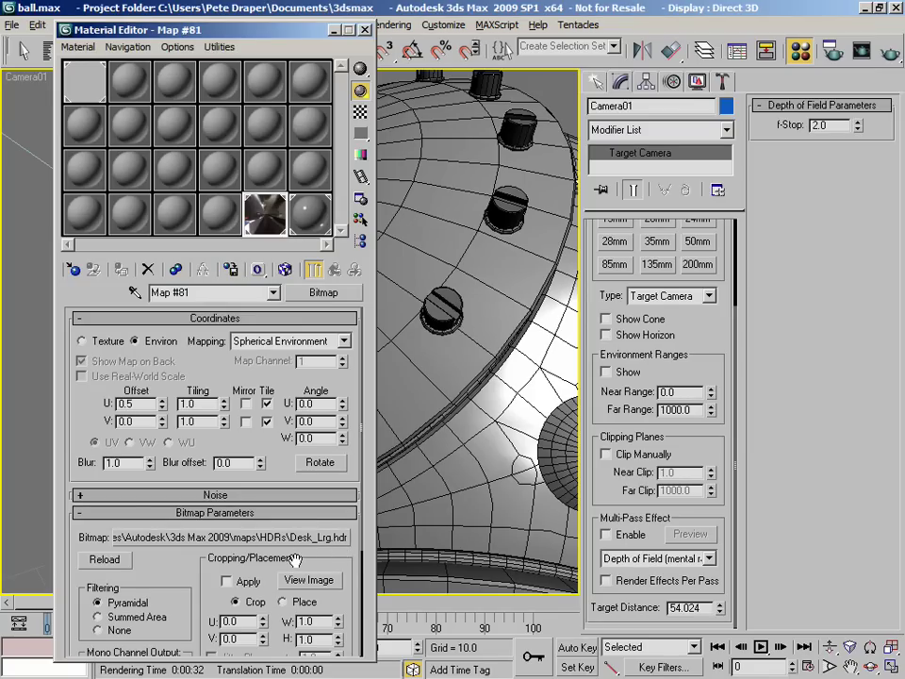
pyautogui.click(889, 52)
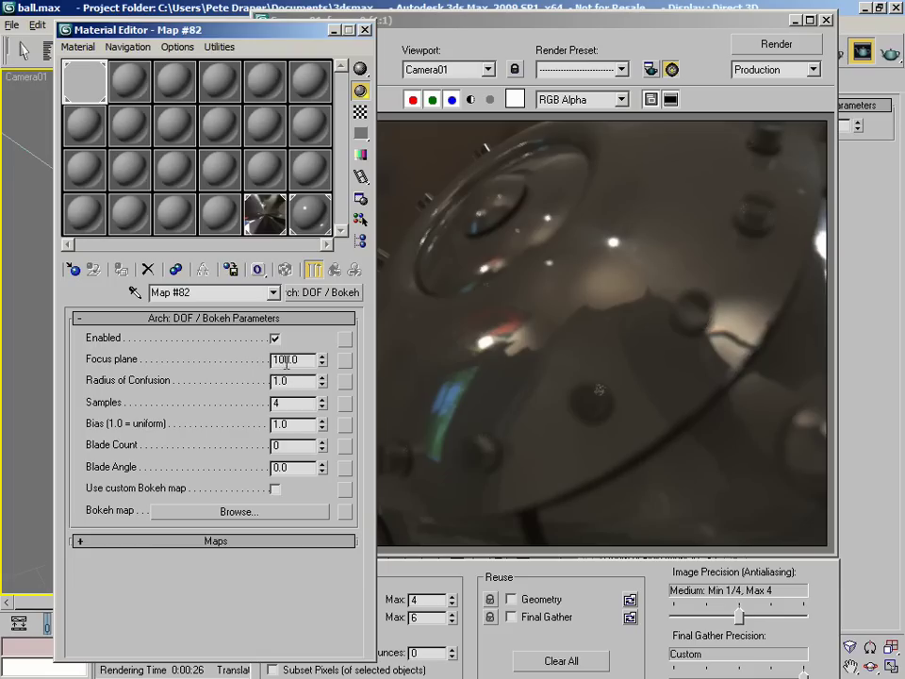
pyautogui.rightClick(28, 78)
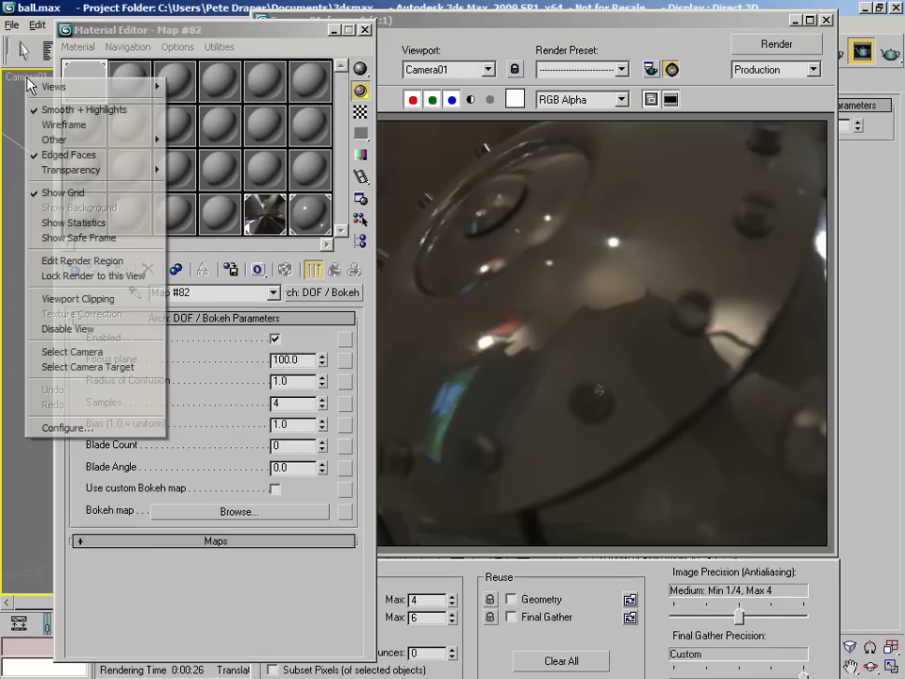
pyautogui.click(86, 352)
pyautogui.click(651, 9)
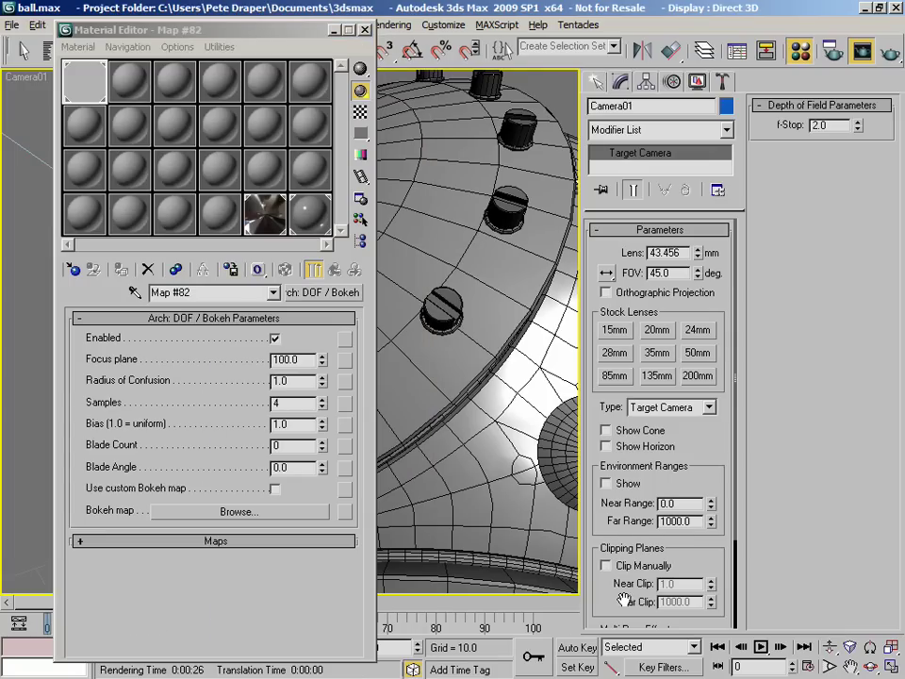
# Copy Camera01's 54.024 target distance into the Focus plane field and render the camera view.
pyautogui.scroll(-3, 580, 427)
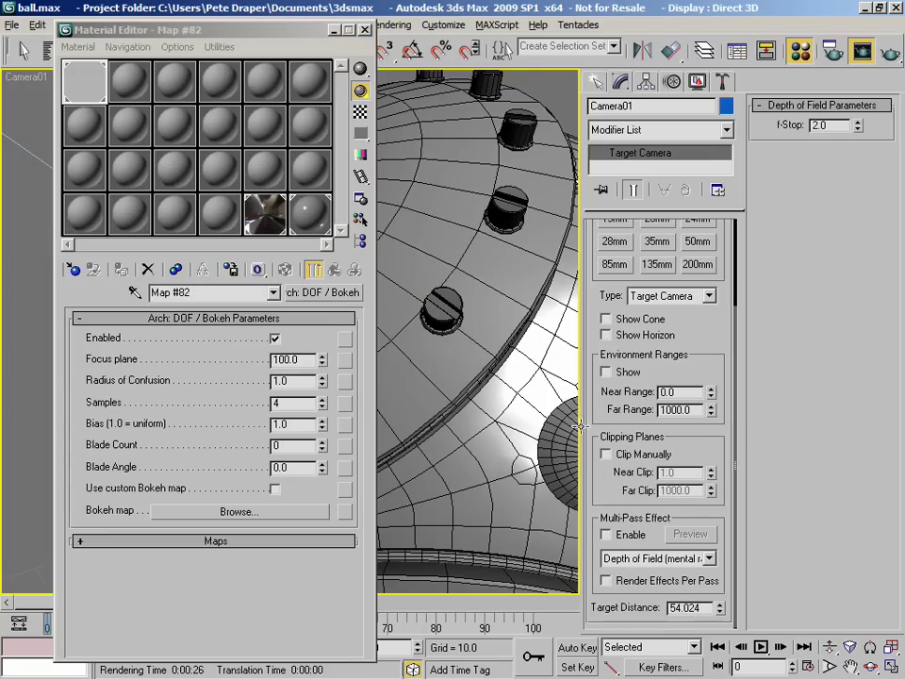
pyautogui.doubleClick(693, 608)
pyautogui.doubleClick(291, 360)
pyautogui.hotkey('ctrl', 'v')
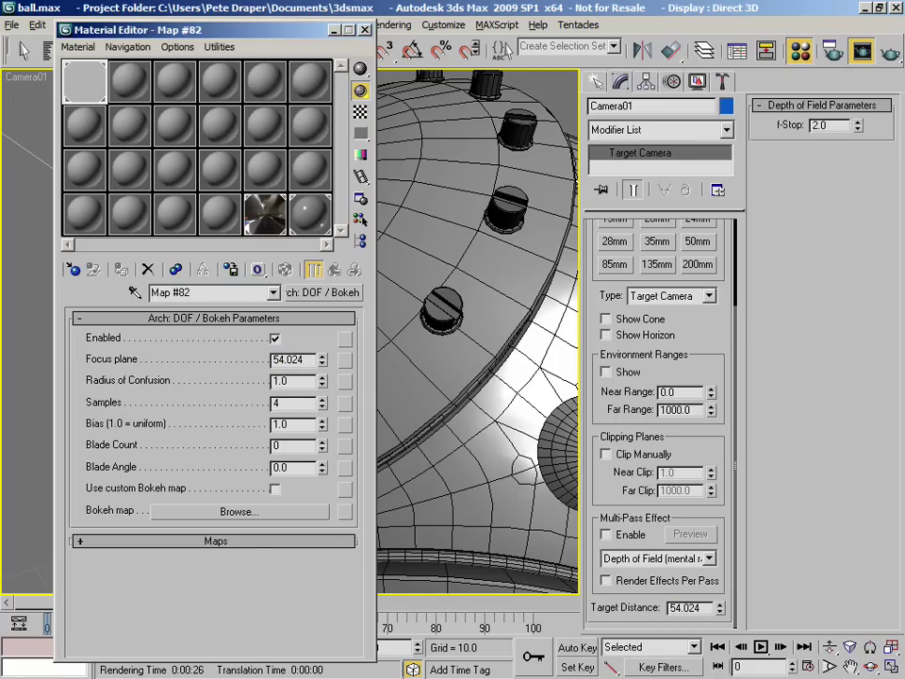
pyautogui.hotkey('shift', 'q')
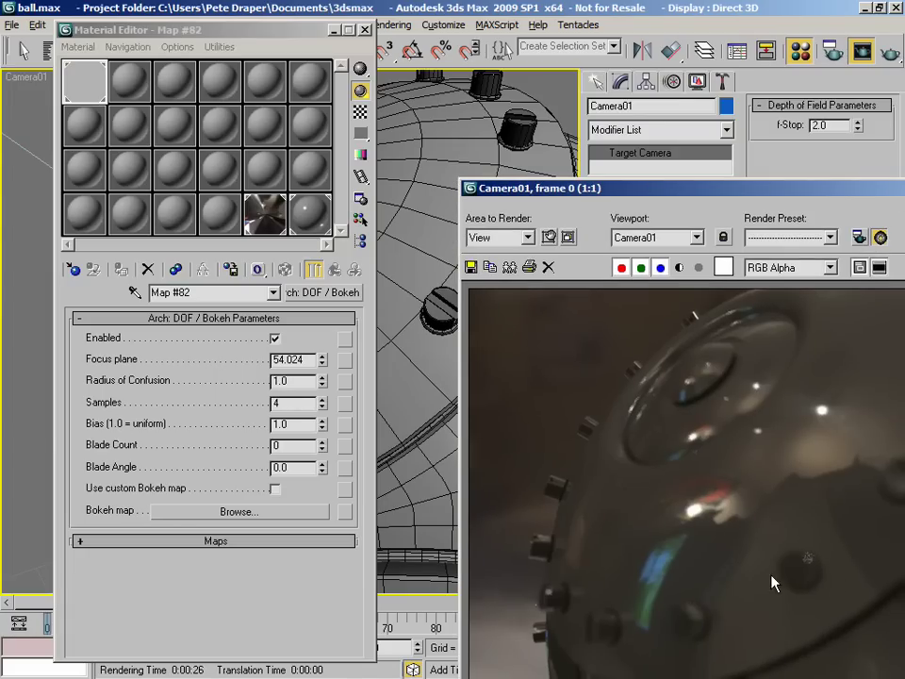
# Move the rendered frame window to the top of the screen and re-render Camera01.
pyautogui.moveTo(533, 187); pyautogui.dragTo(360, 6)
pyautogui.click(827, 26)
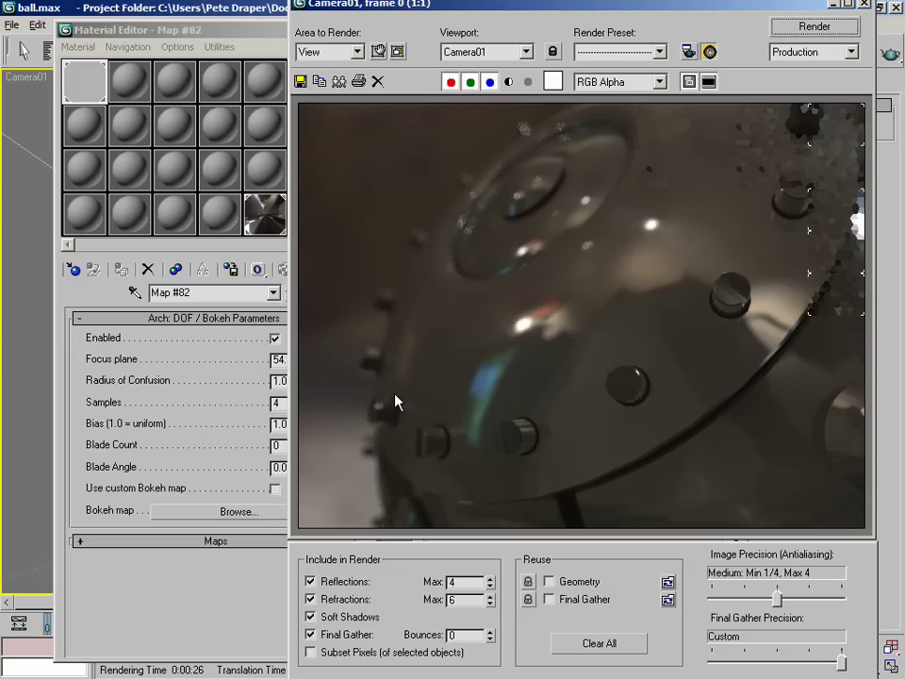
# Set Radius of Confusion to 3.0 and re-render the camera view.
pyautogui.click(235, 617)
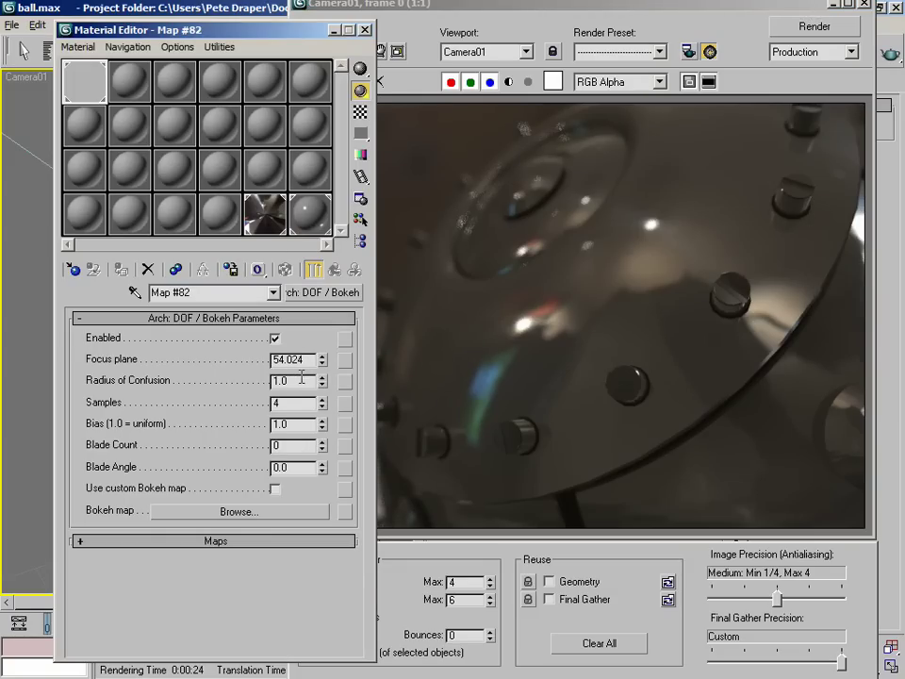
pyautogui.doubleClick(269, 380)
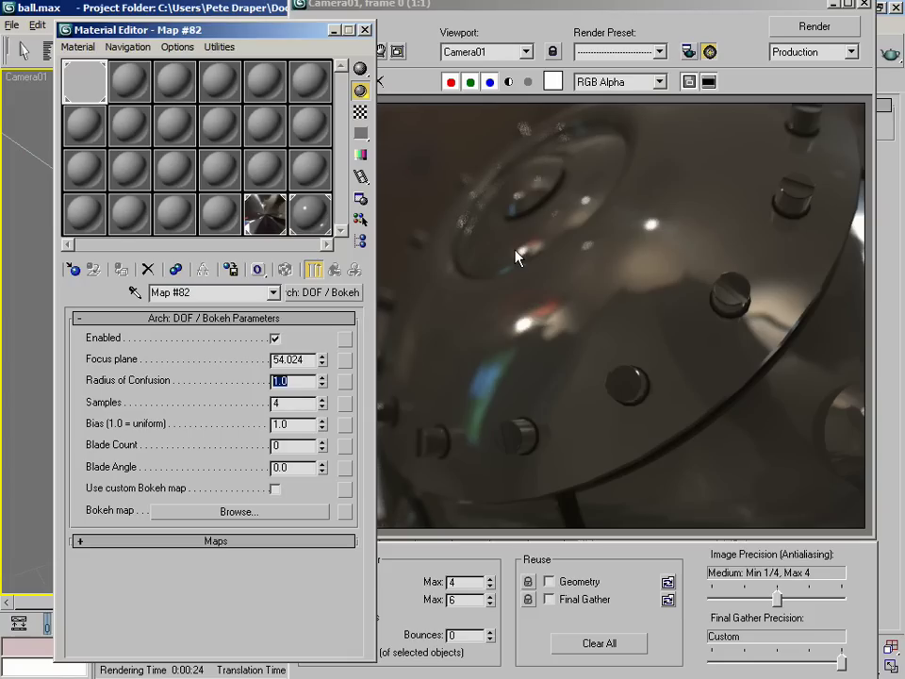
pyautogui.write('3')
pyautogui.press('Return')
pyautogui.click(816, 28)
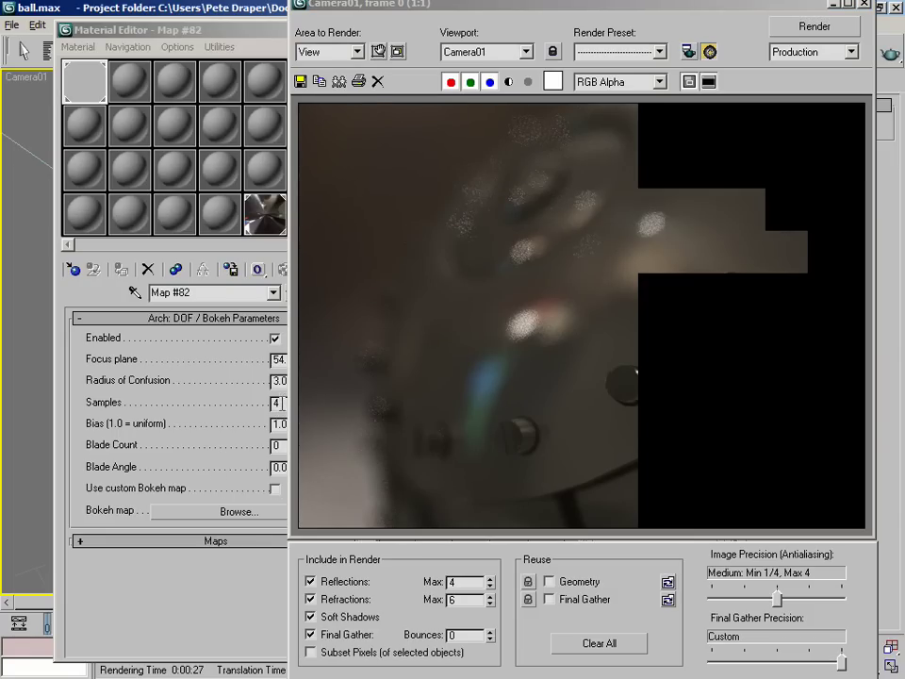
# Raise Samples to 32 during a re-render, then select the Blade Count value for editing.
pyautogui.doubleClick(280, 404)
pyautogui.write('32')
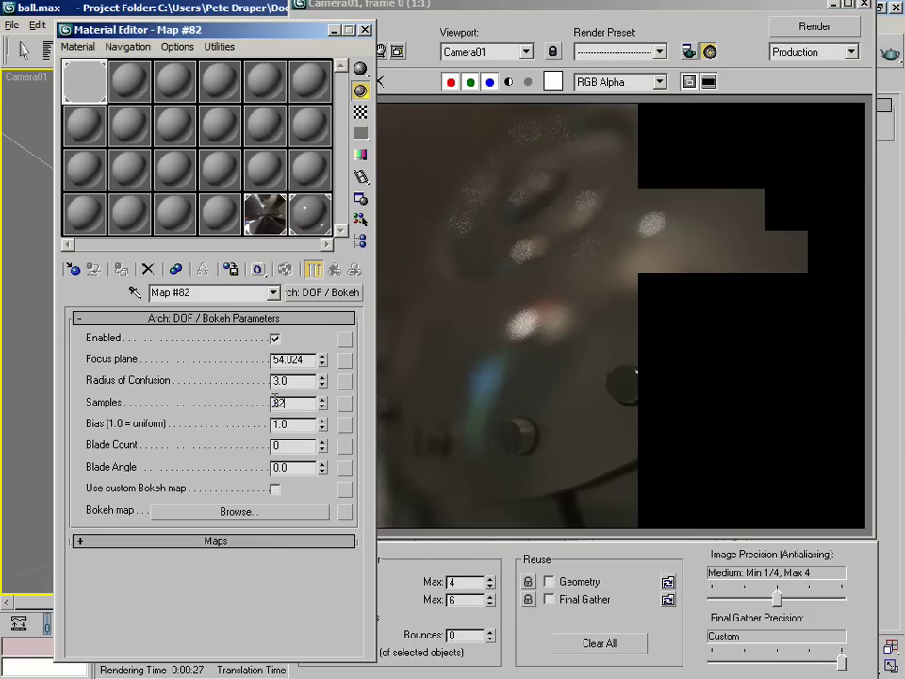
pyautogui.click(789, 27)
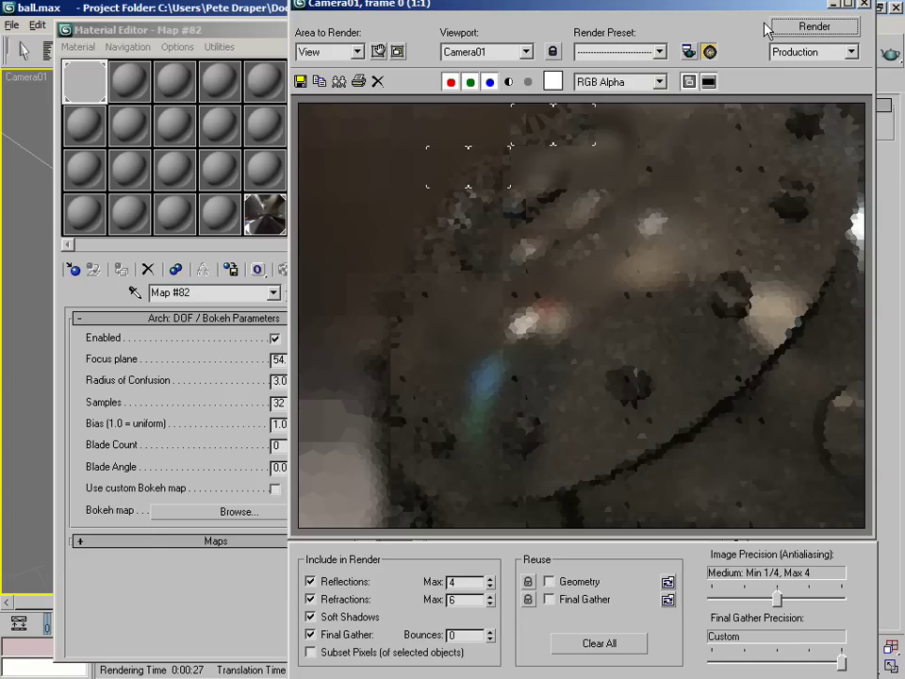
pyautogui.click(279, 447)
pyautogui.doubleClick(277, 447)
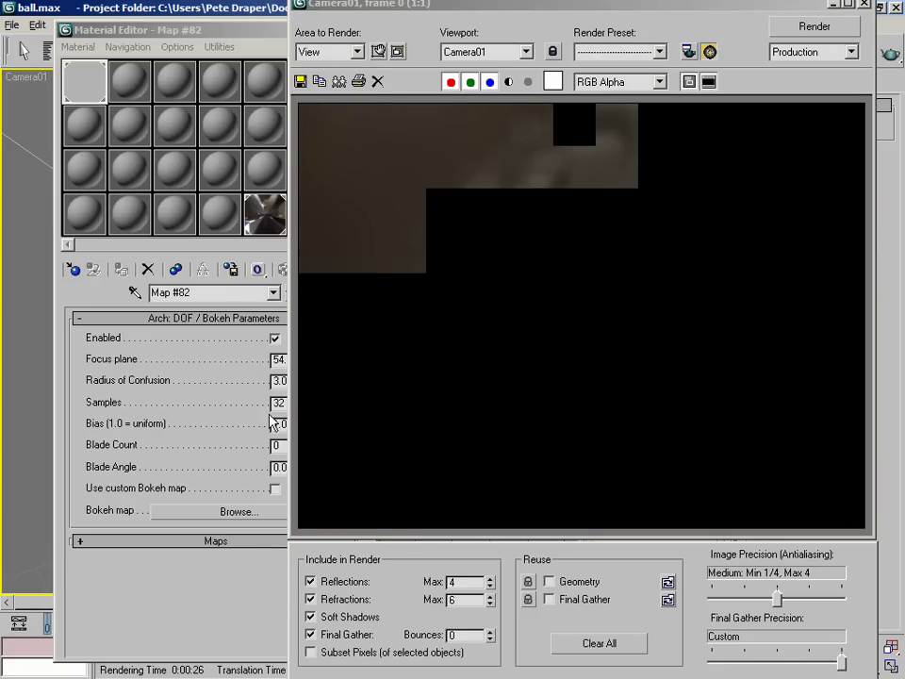
# Set Radius of Confusion to 2.0 and Blade Count to 5, then re-render Camera01.
pyautogui.click(248, 388)
pyautogui.doubleClick(285, 381)
pyautogui.write('2')
pyautogui.press('Return')
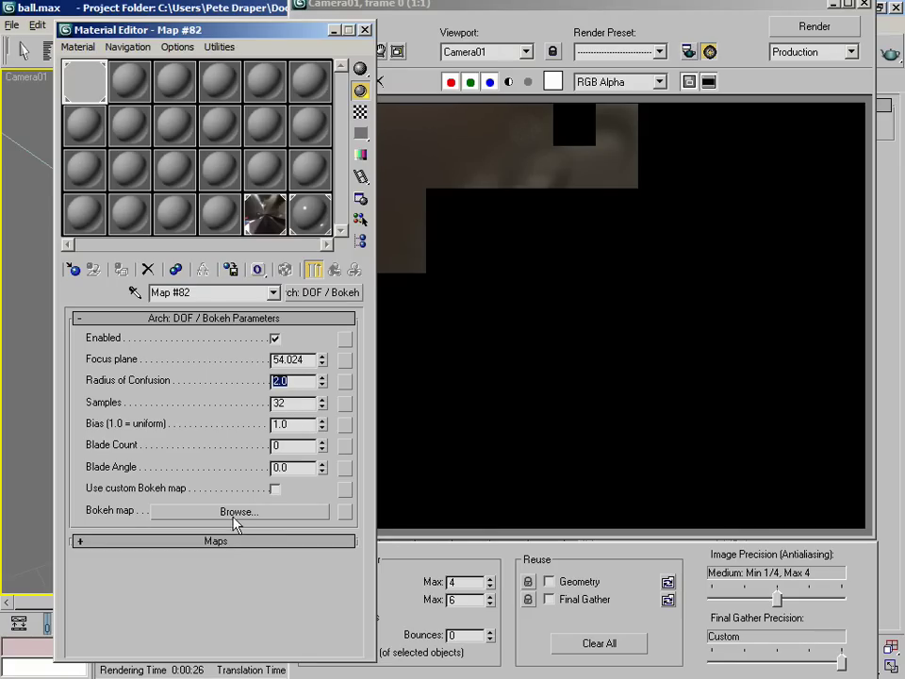
pyautogui.doubleClick(279, 445)
pyautogui.write('6')
pyautogui.press('Return')
pyautogui.click(811, 29)
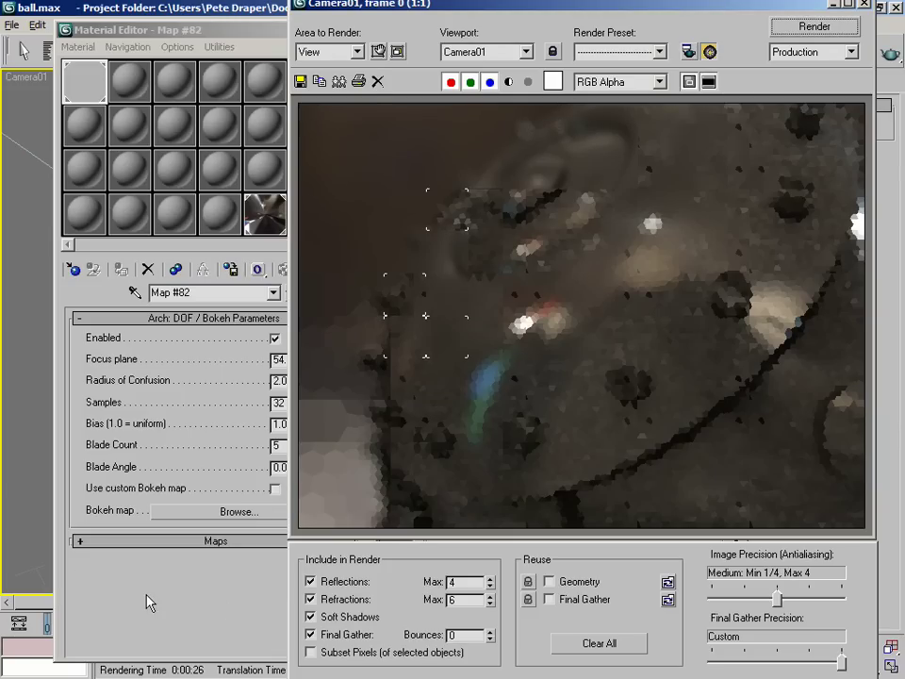
# Load hearttemplate.BMP from the 'to submit' folder as the bokeh map.
pyautogui.click(147, 570)
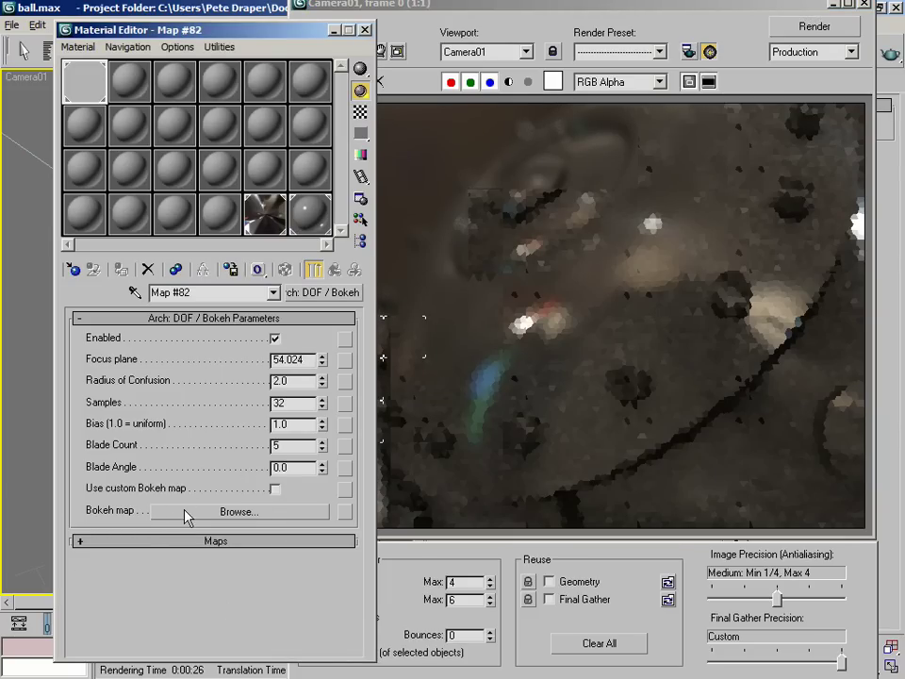
pyautogui.click(589, 348)
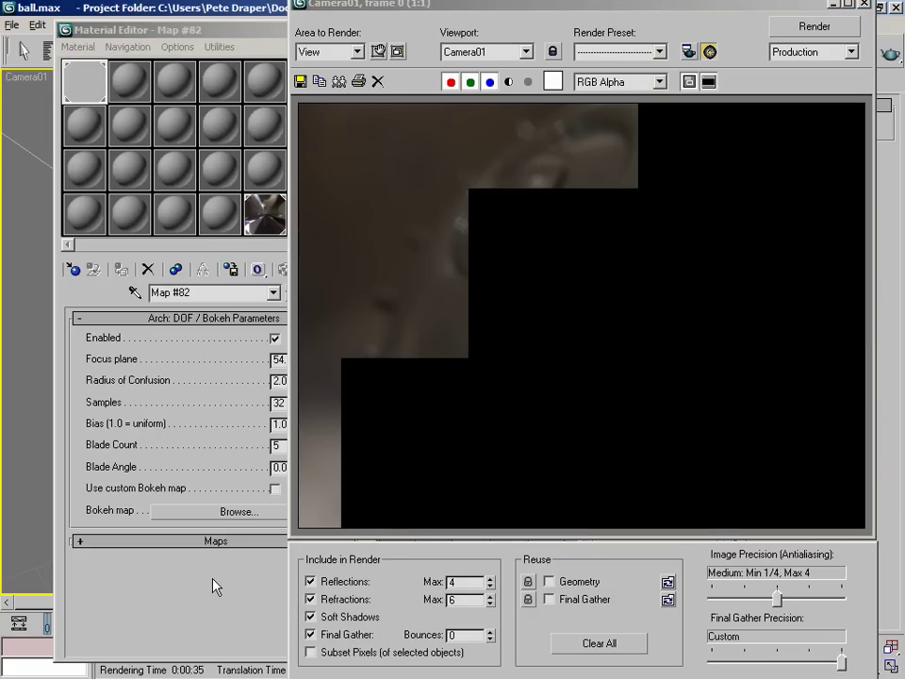
pyautogui.click(216, 586)
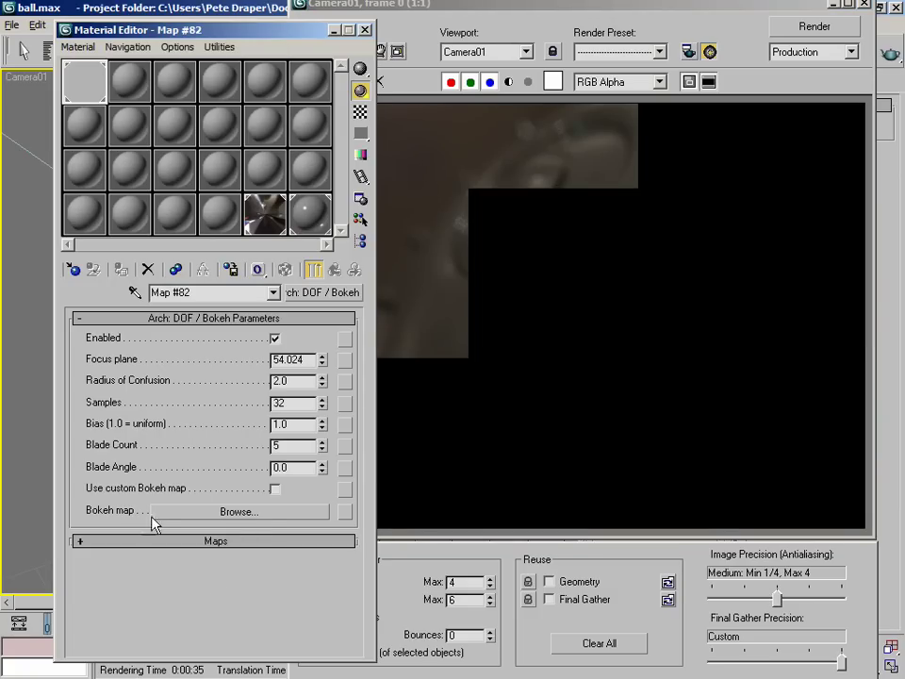
pyautogui.click(212, 512)
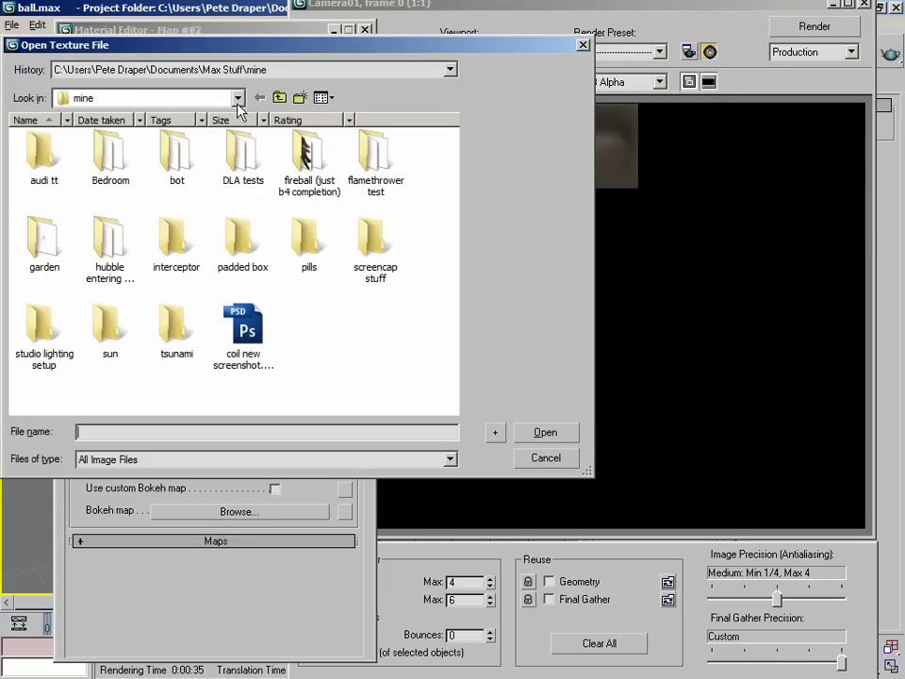
pyautogui.click(238, 70)
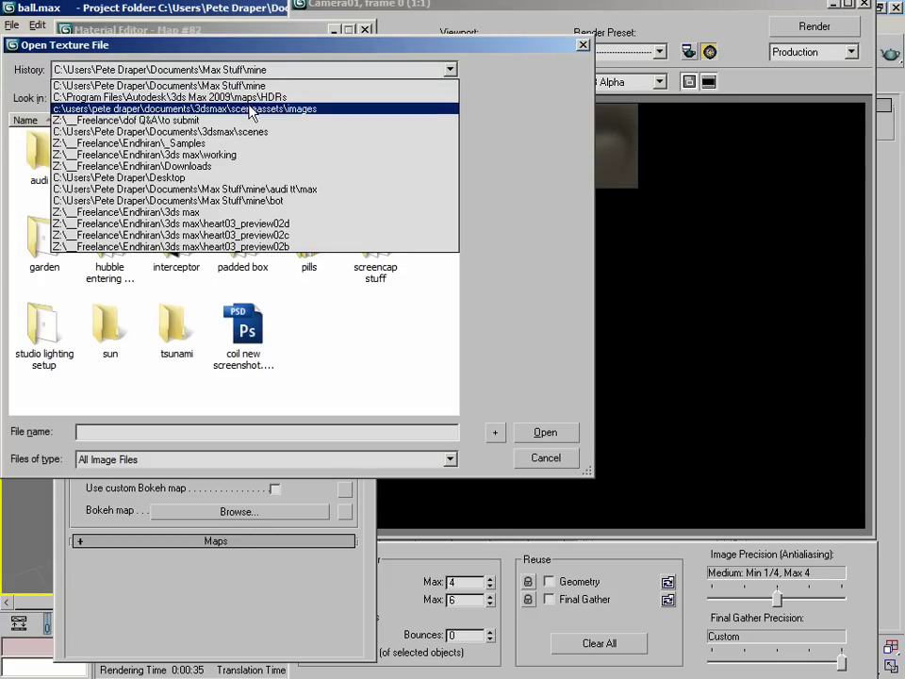
pyautogui.click(247, 119)
pyautogui.click(58, 139)
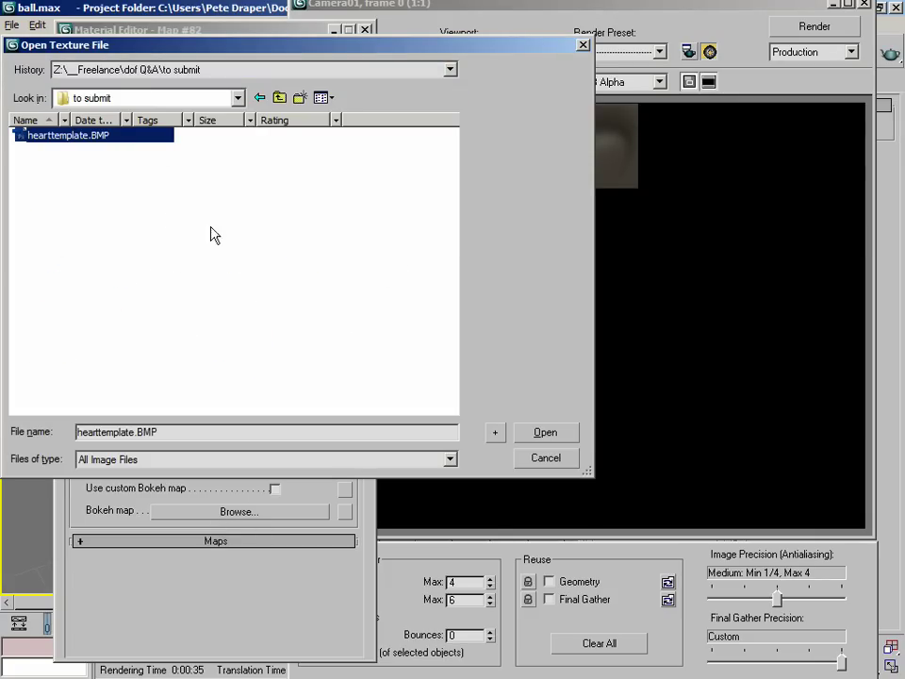
pyautogui.click(544, 432)
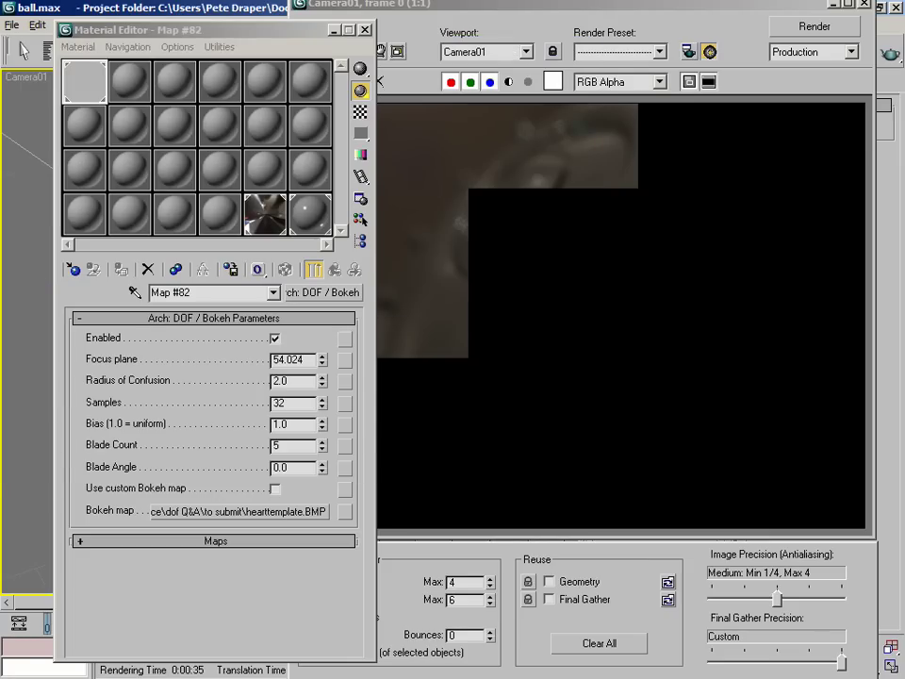
# Preview the heart template in Photoshop, start a re-render, and enable Use custom Bokeh map.
pyautogui.hotkey('alt', 'Tab')
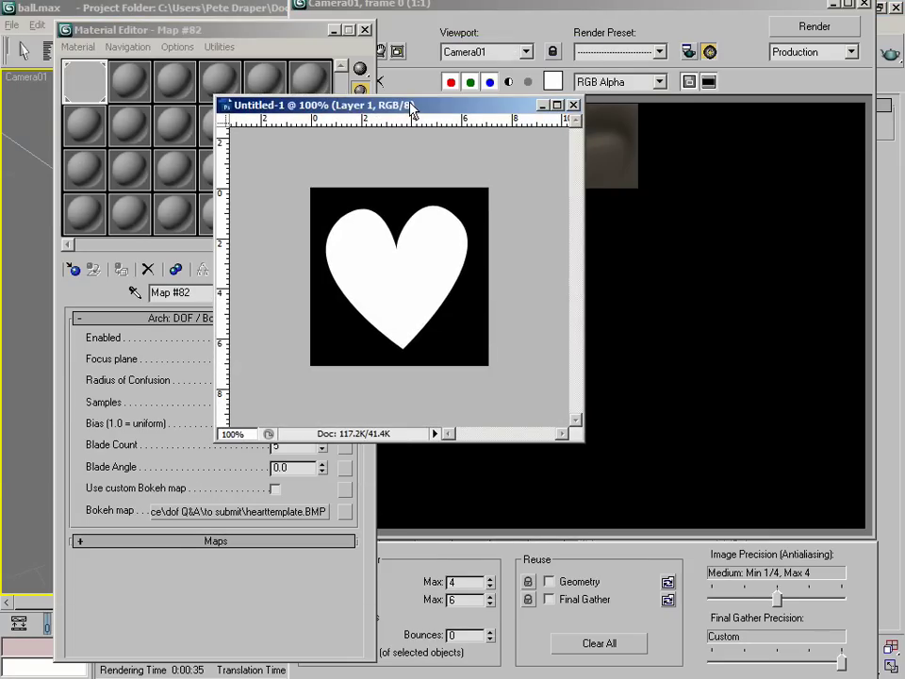
pyautogui.hotkey('alt', 'Tab')
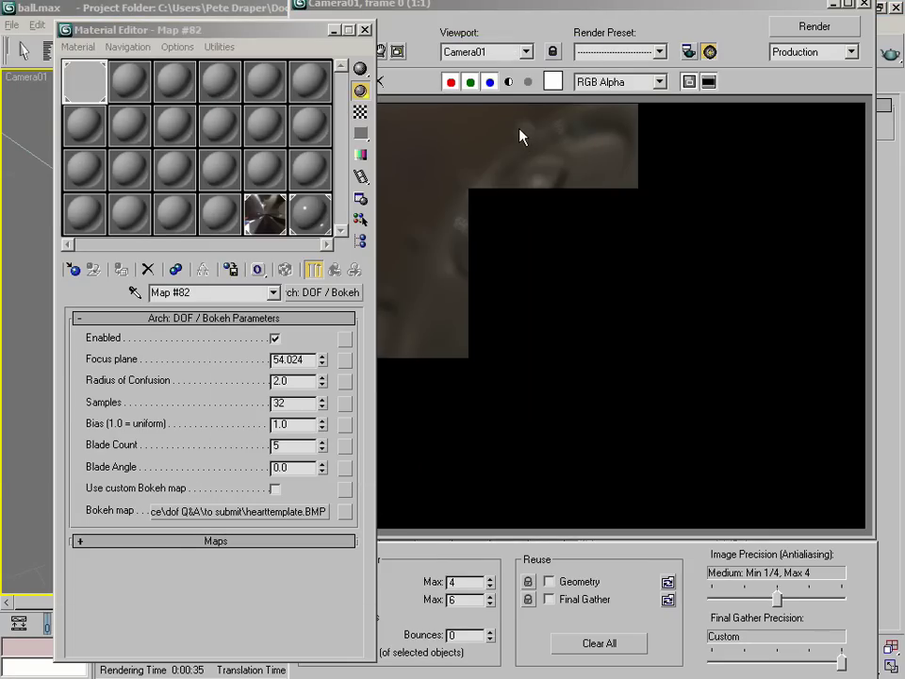
pyautogui.click(797, 26)
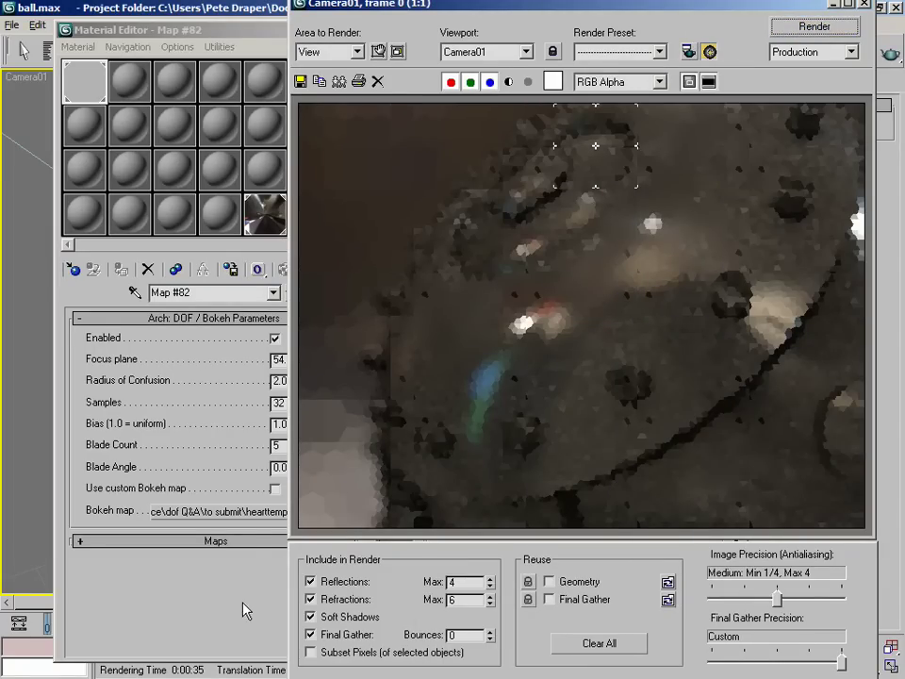
pyautogui.click(274, 488)
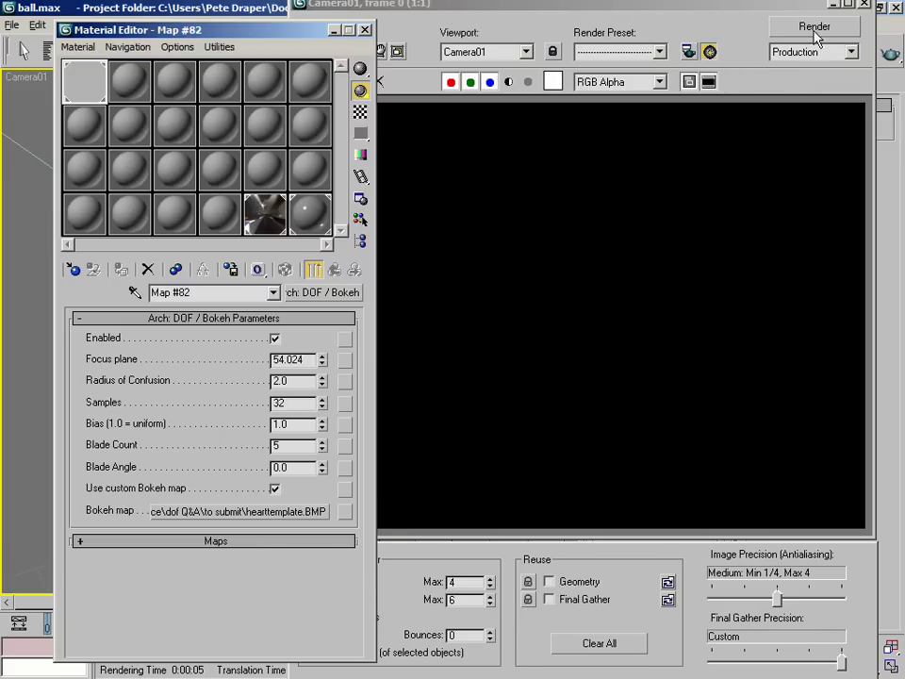
# Render Camera01 with heart bokeh while viewing the heart and colour-wheel templates in Photoshop.
pyautogui.click(815, 28)
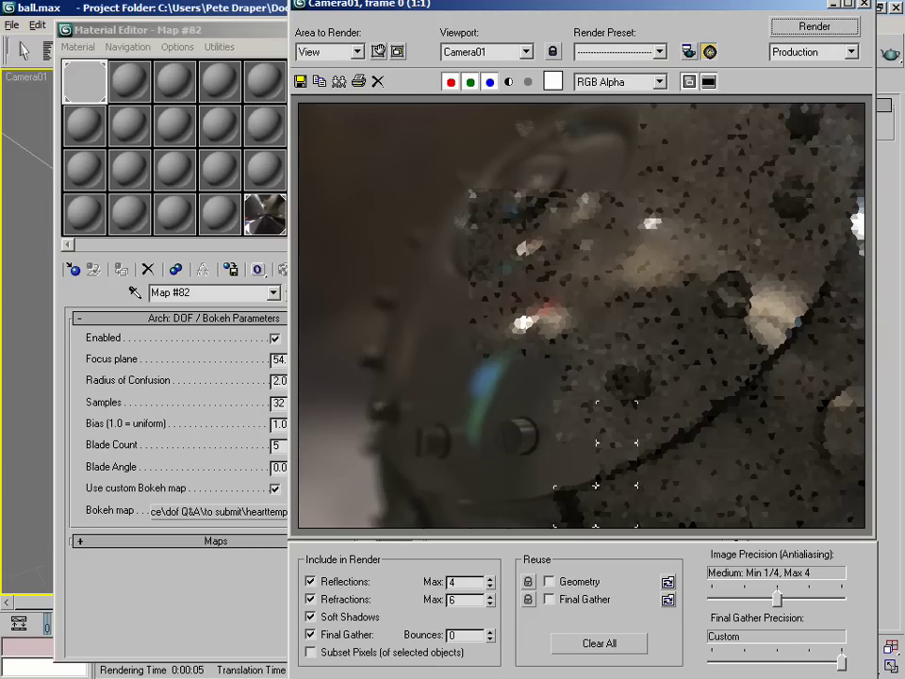
pyautogui.hotkey('alt', 'Tab')
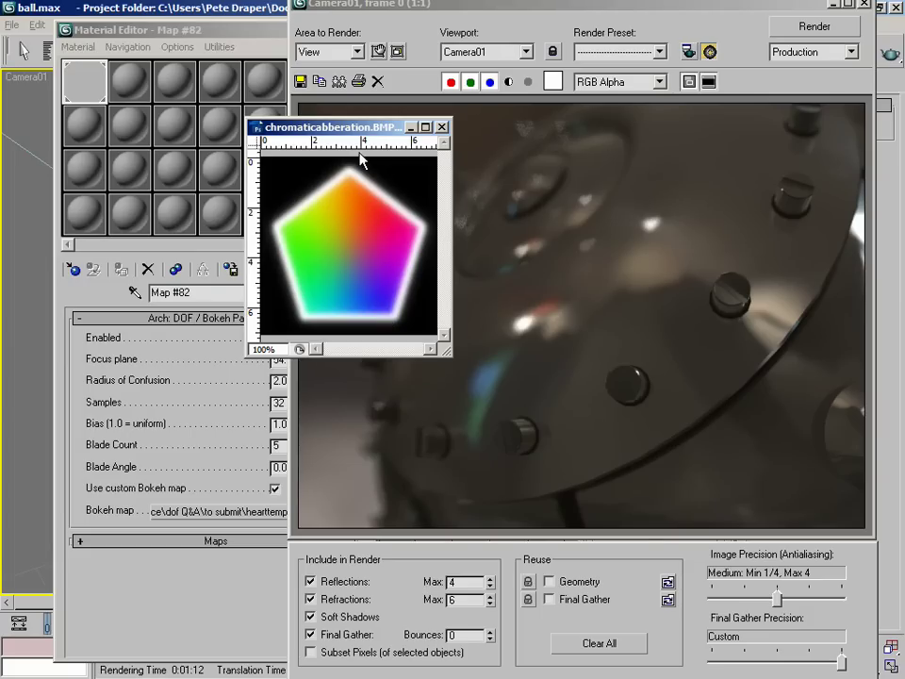
# Clone the finished heart render, then swap the bokeh map to chromaticabberation.BMP from 'to submit'.
pyautogui.click(441, 126)
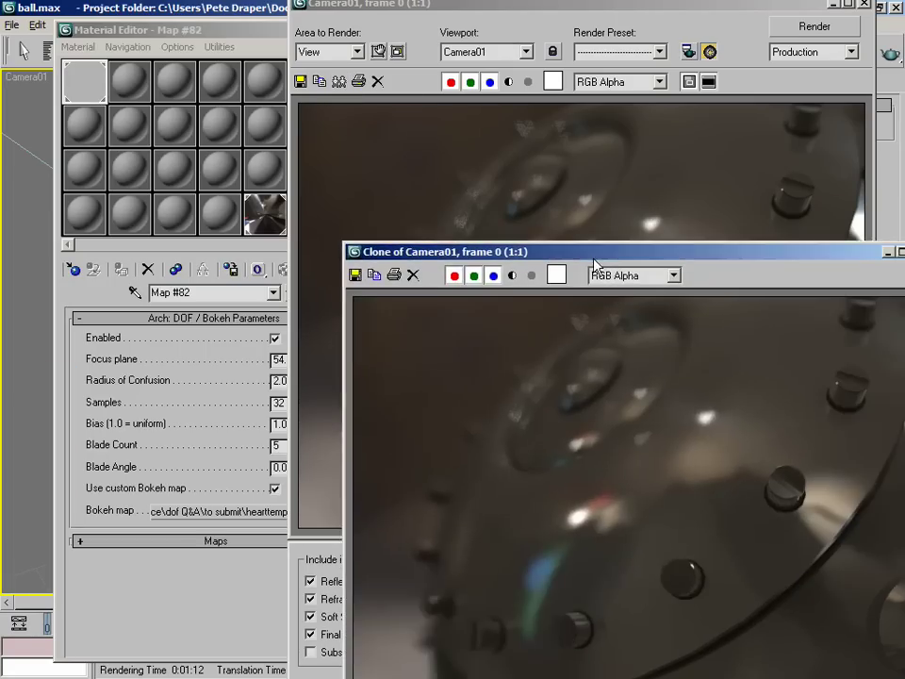
pyautogui.click(463, 178)
pyautogui.click(217, 511)
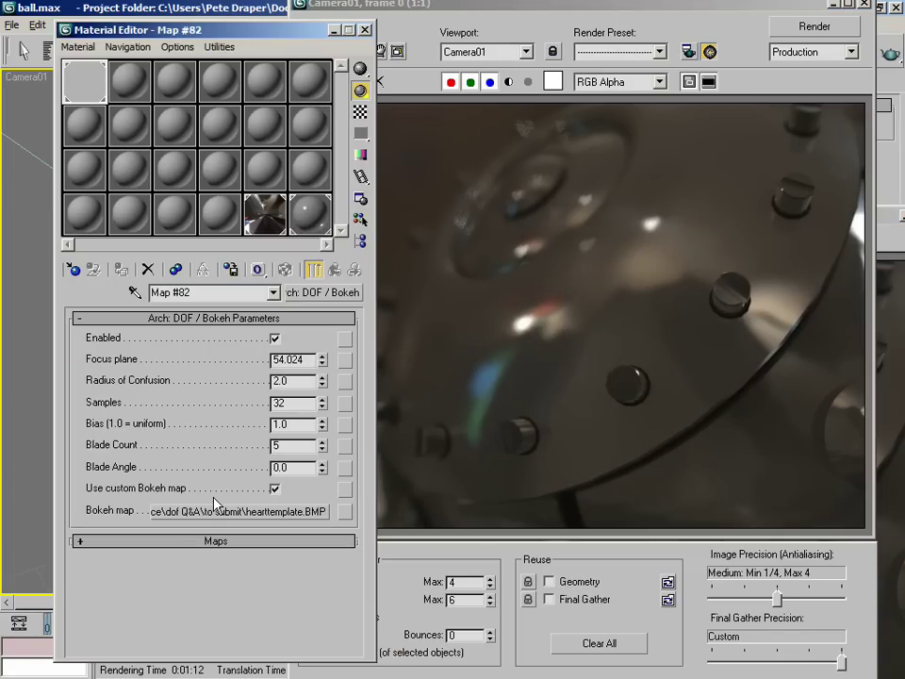
pyautogui.click(217, 511)
pyautogui.click(275, 72)
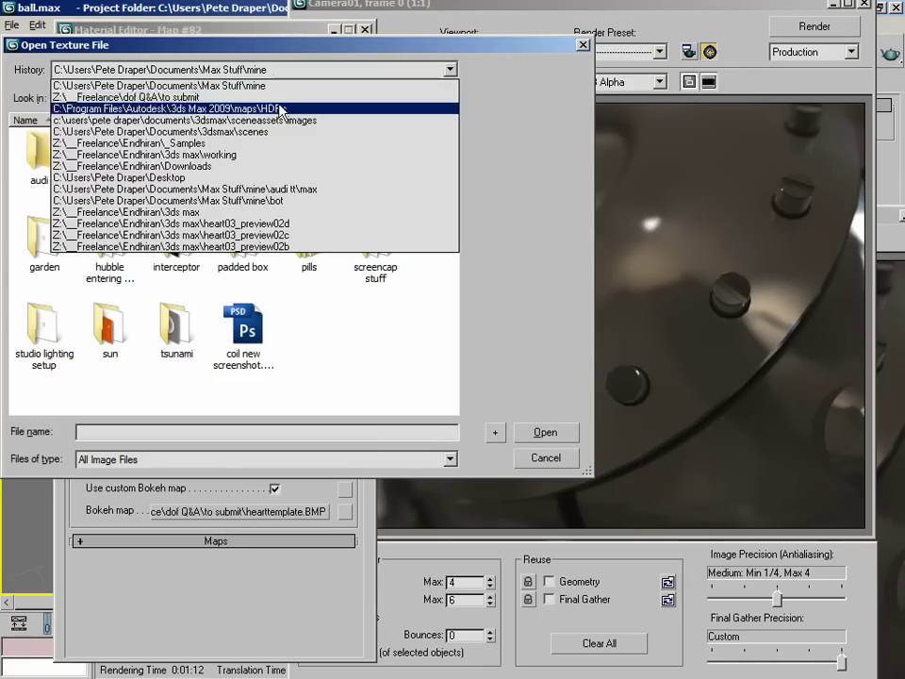
pyautogui.click(281, 91)
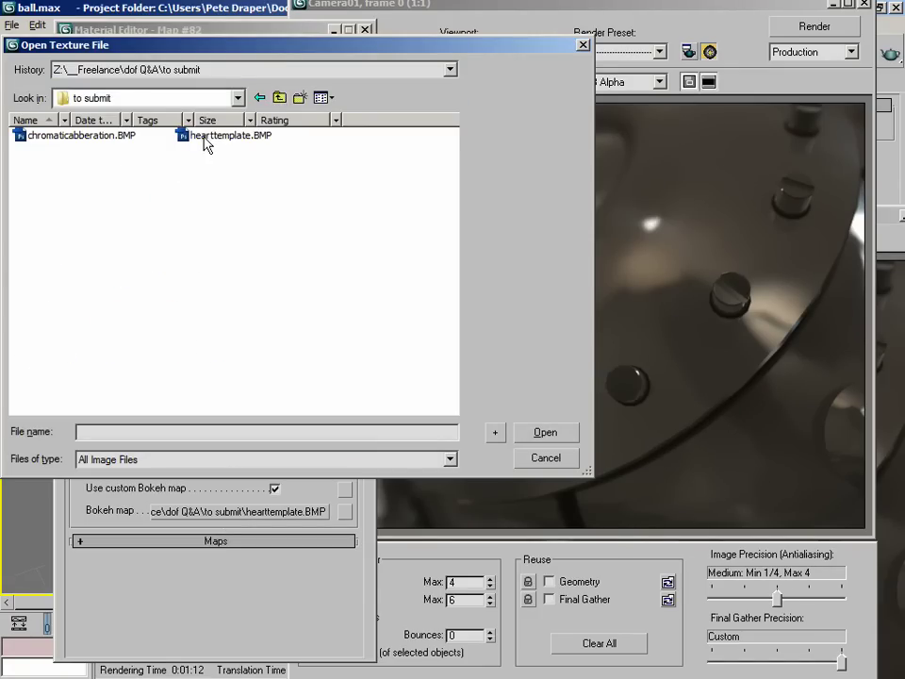
pyautogui.click(111, 137)
pyautogui.press('Return')
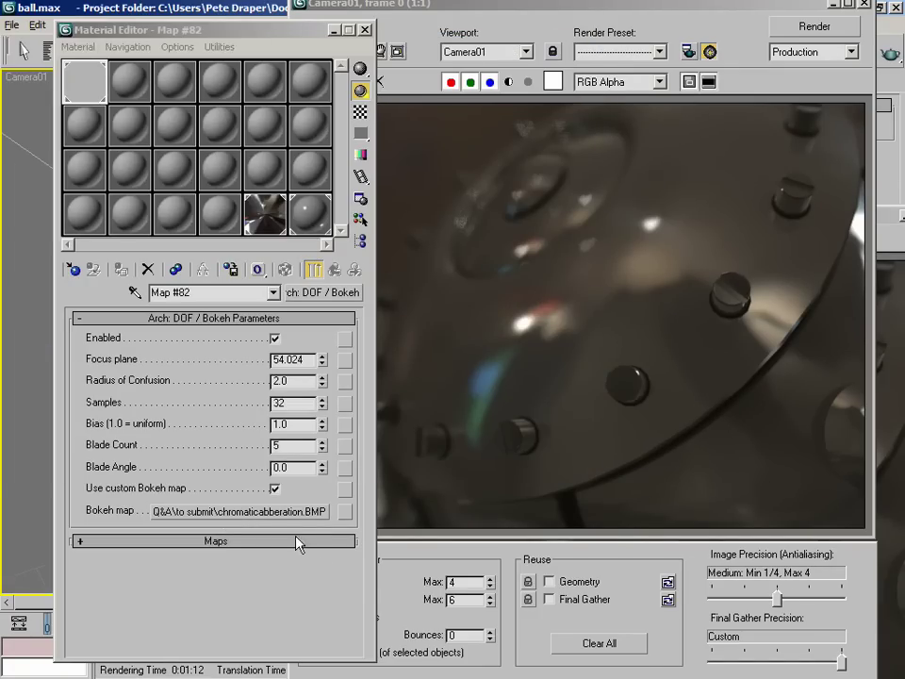
pyautogui.moveTo(148, 34); pyautogui.dragTo(125, 8)
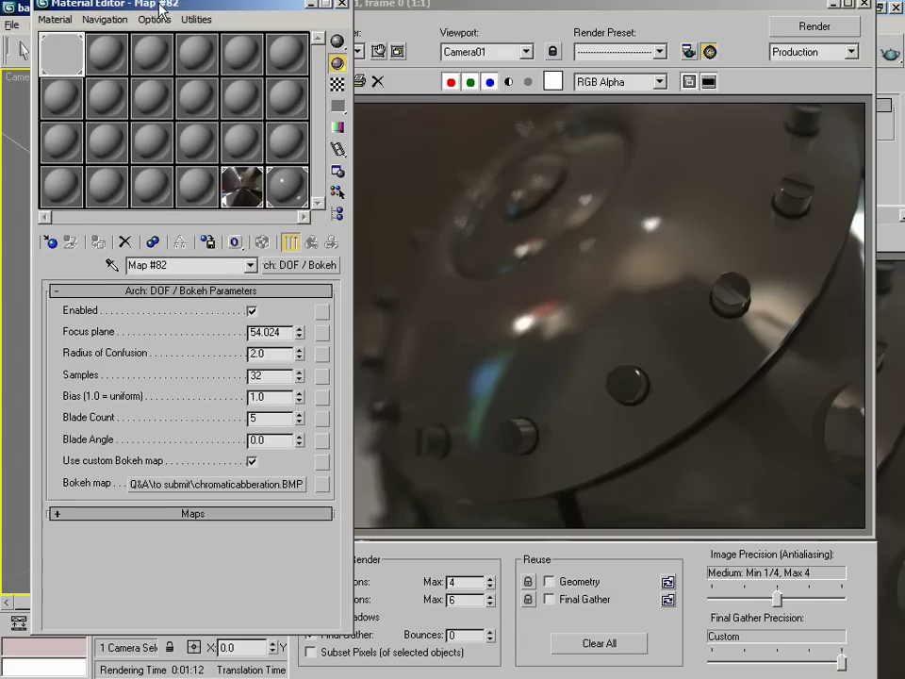
# Render the camera view with the chromaticabberation.BMP colour-wheel bokeh map.
pyautogui.click(813, 27)
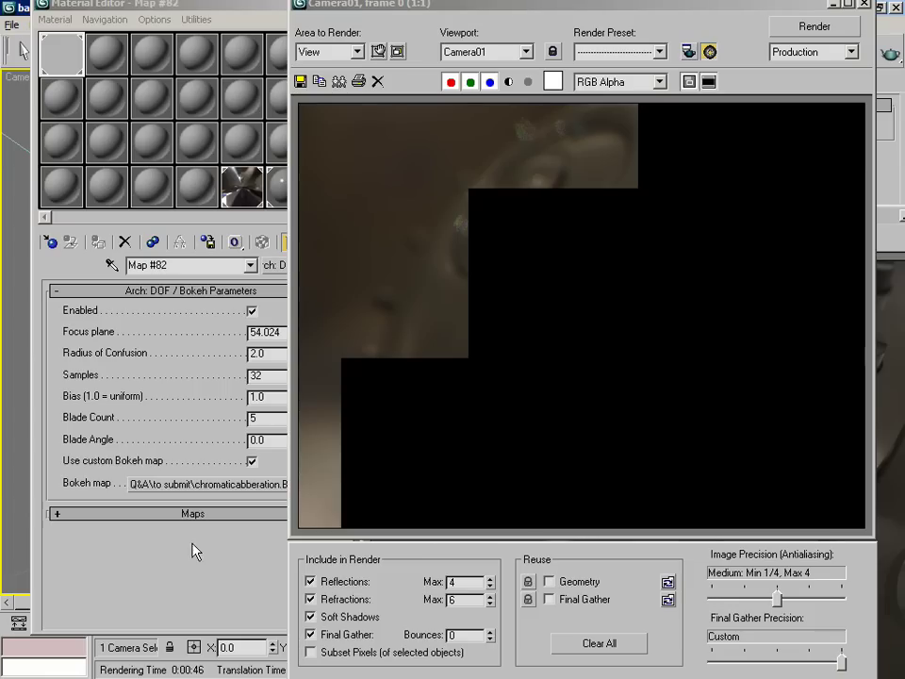
# Raise Arch DOF/Bokeh Samples to 64, cut Radius of Confusion to 1.5, and re-render Camera01.
pyautogui.click(197, 550)
pyautogui.doubleClick(275, 376)
pyautogui.write('64')
pyautogui.press('Return')
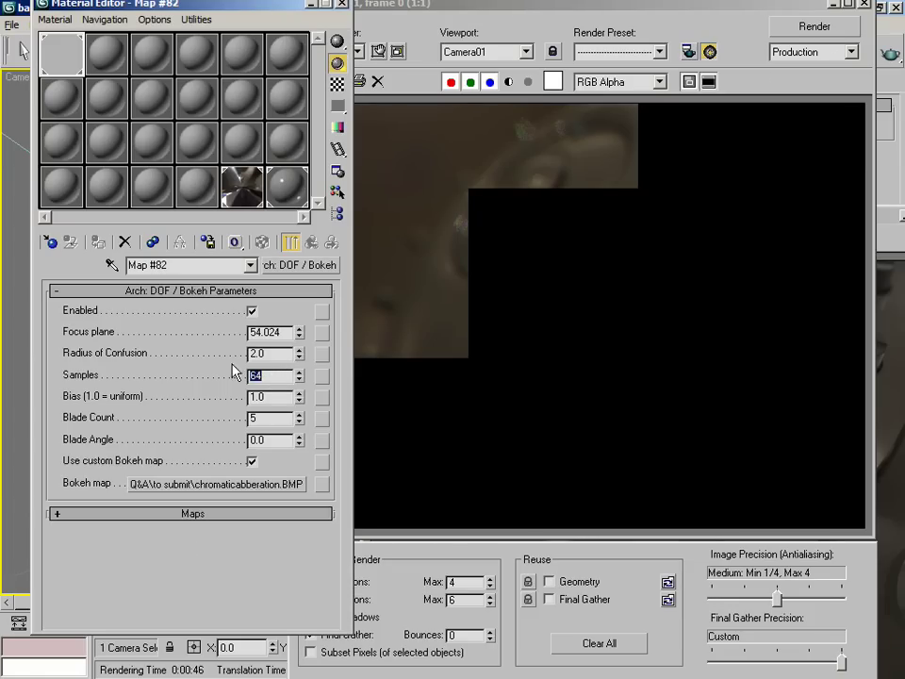
pyautogui.doubleClick(269, 353)
pyautogui.write('1.5')
pyautogui.press('Return')
pyautogui.click(816, 27)
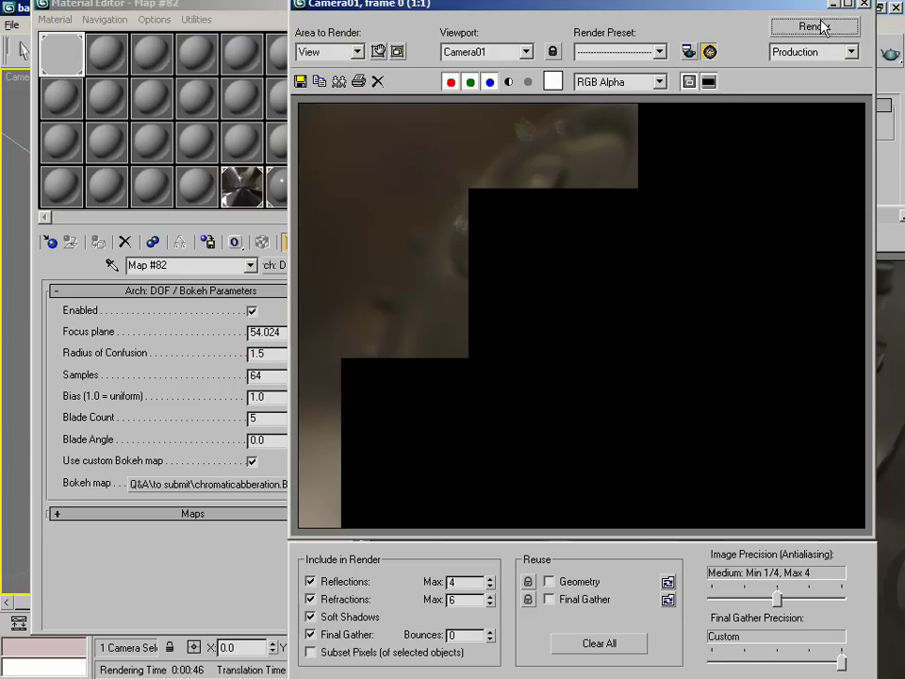